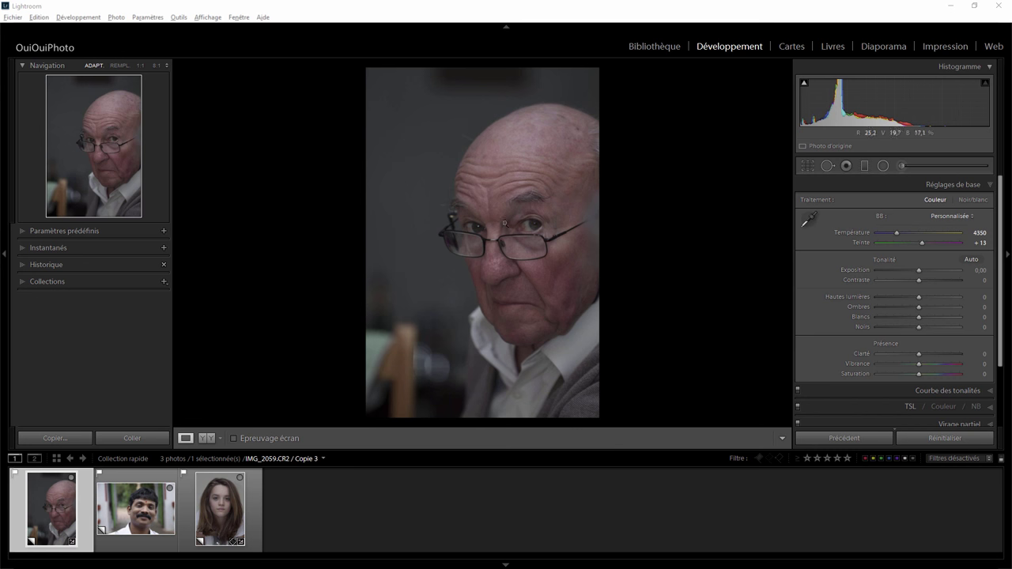
# Preview the smiling man's and young woman's portraits, then return to the old man's.
pyautogui.click(153, 475)
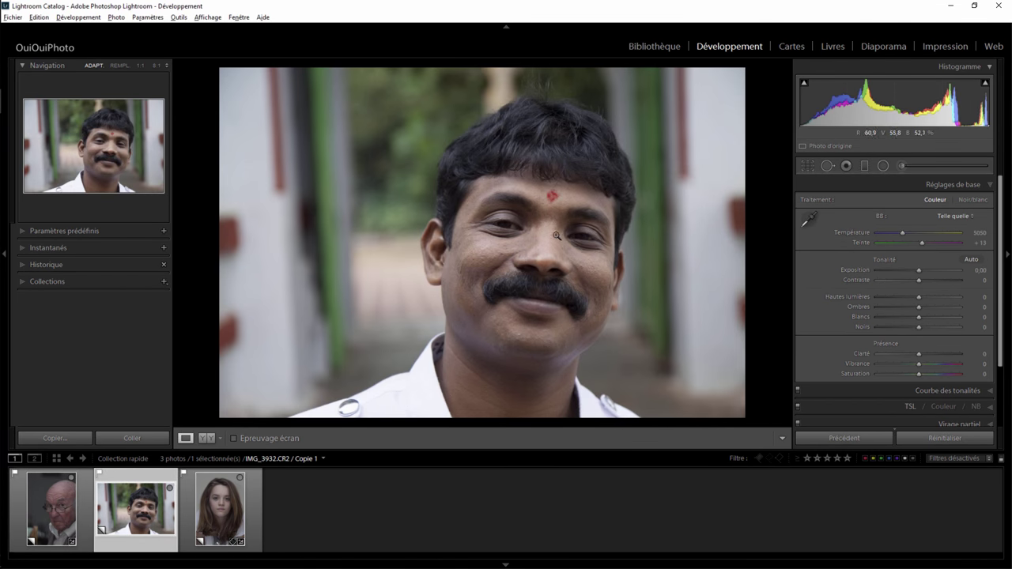
pyautogui.click(257, 479)
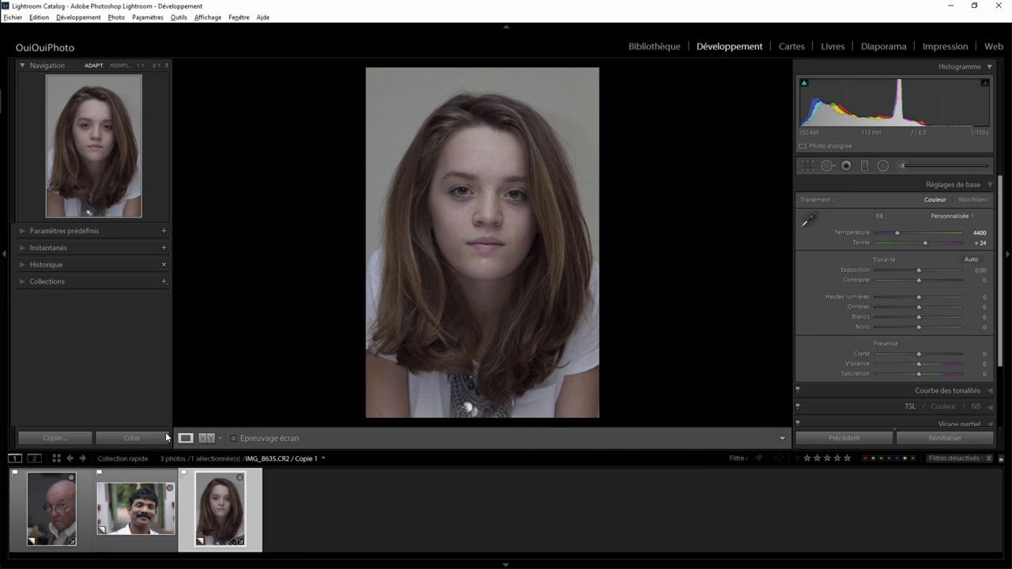
pyautogui.click(83, 493)
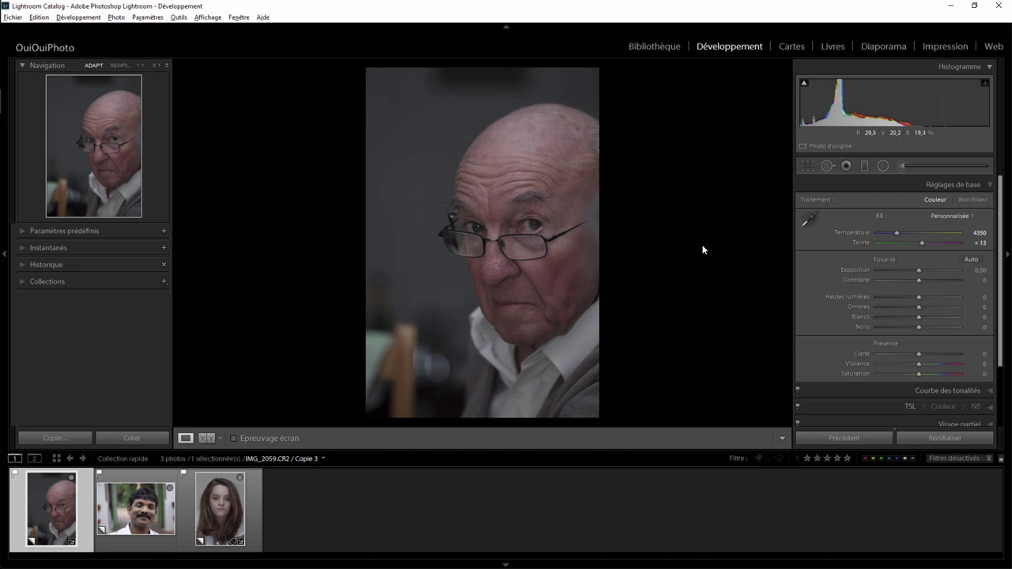
# Crop the old man's portrait tighter from the top corners and commit the refined framing.
pyautogui.click(806, 166)
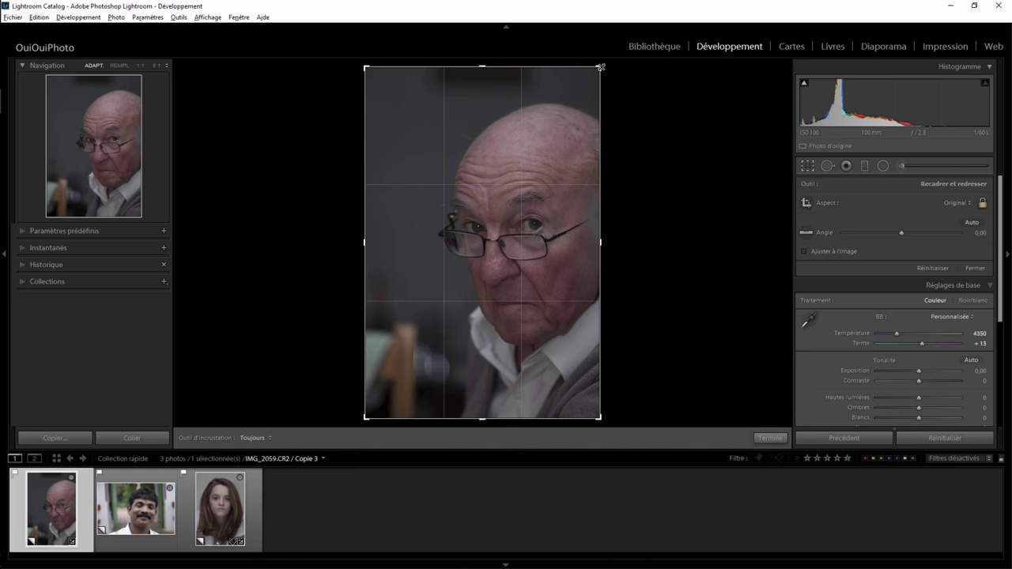
pyautogui.moveTo(600, 67); pyautogui.dragTo(593, 81)
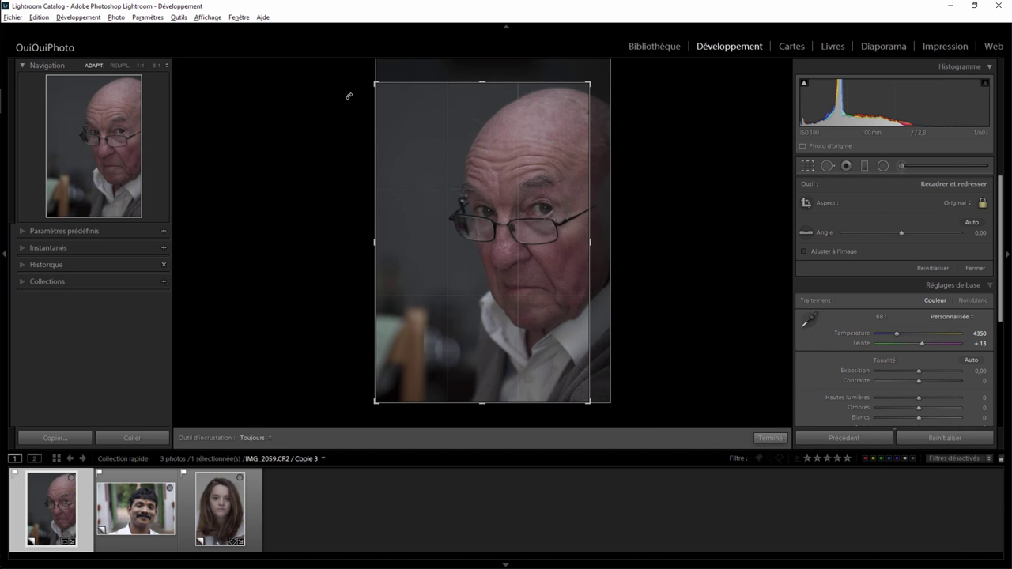
pyautogui.moveTo(374, 80); pyautogui.dragTo(387, 87)
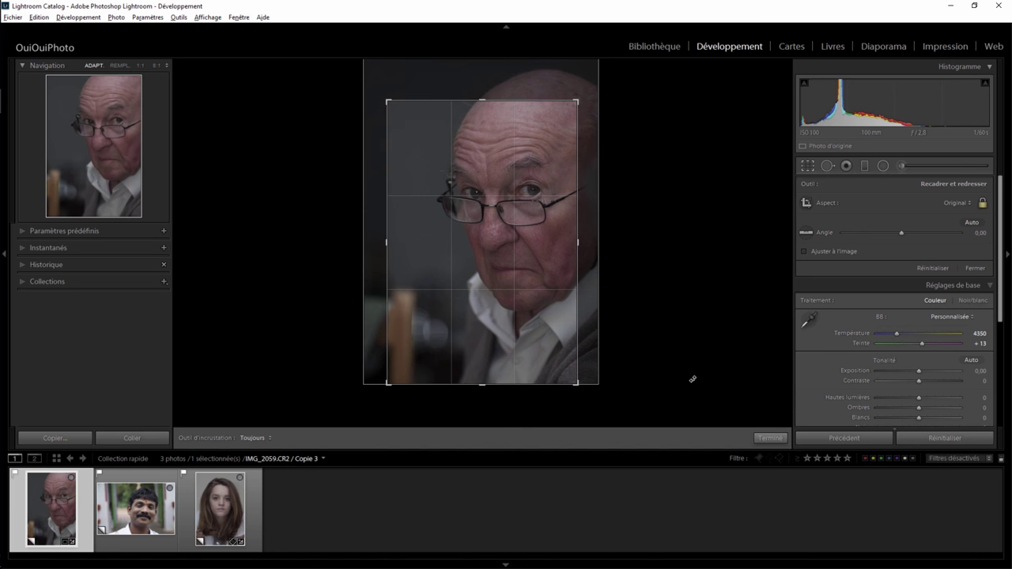
pyautogui.click(771, 438)
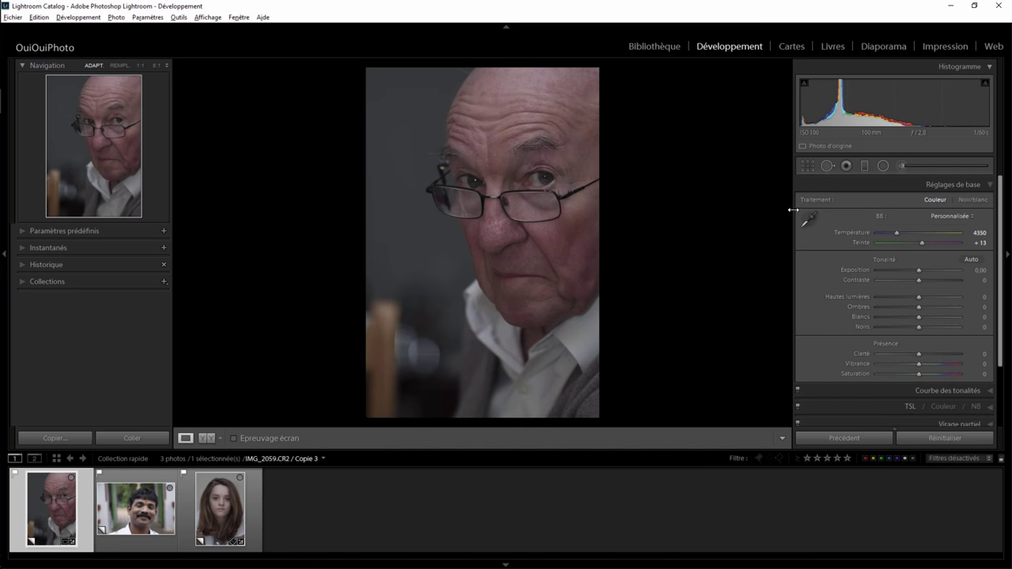
pyautogui.click(807, 166)
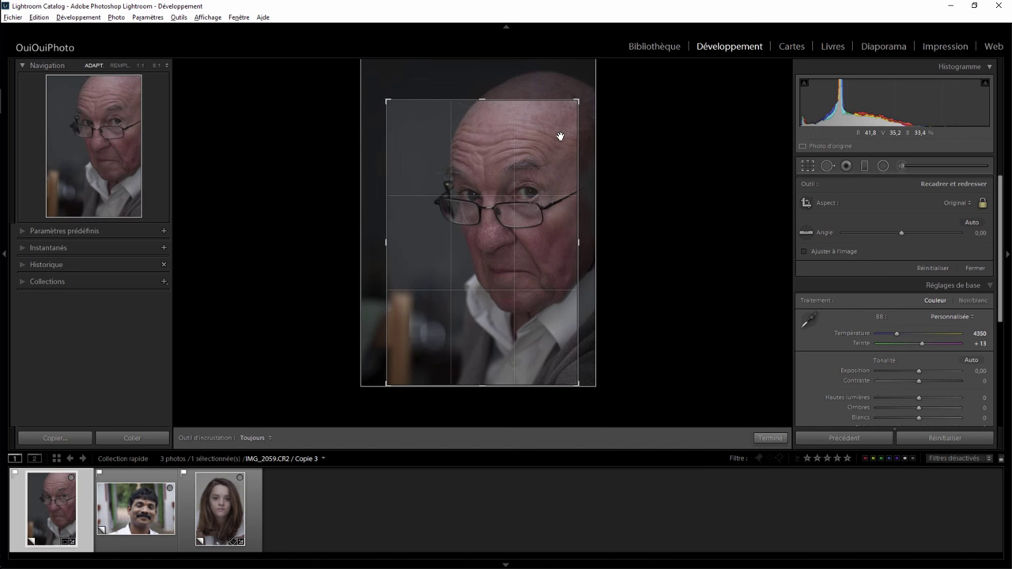
pyautogui.click(769, 438)
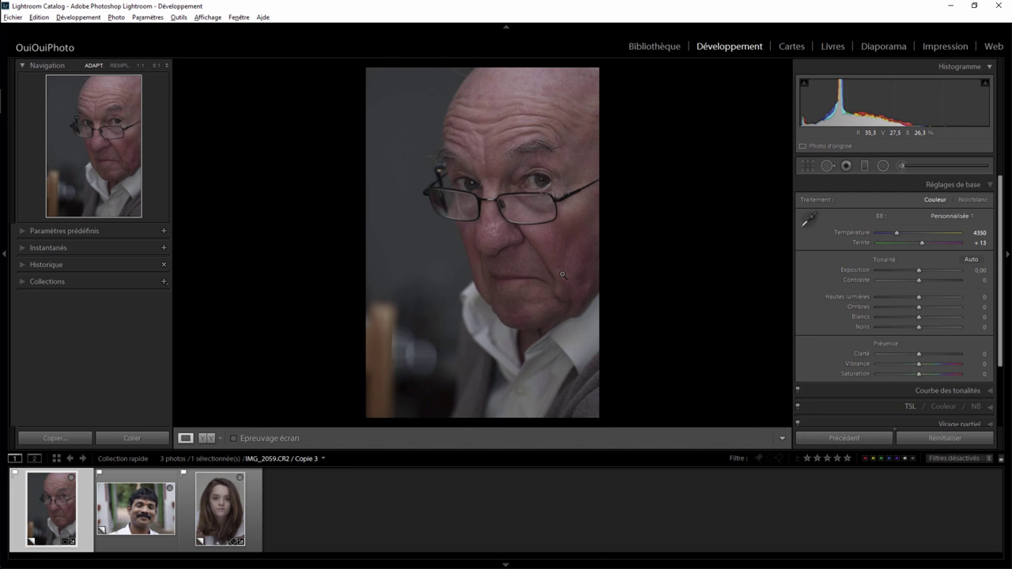
# Apply the Noir/blanc treatment to the old man's portrait and hide the filmstrip with F6.
pyautogui.click(971, 200)
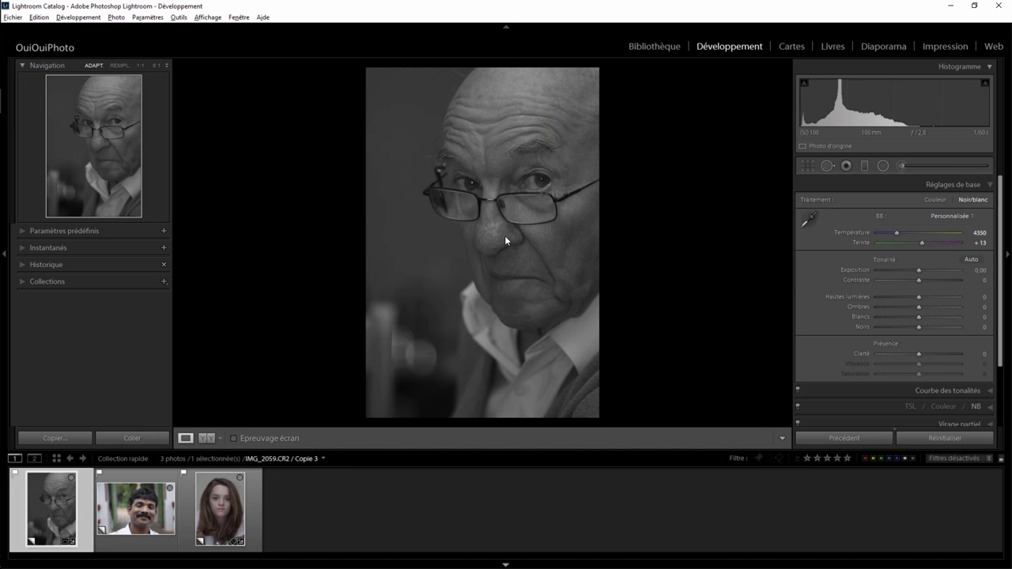
pyautogui.press('F6')
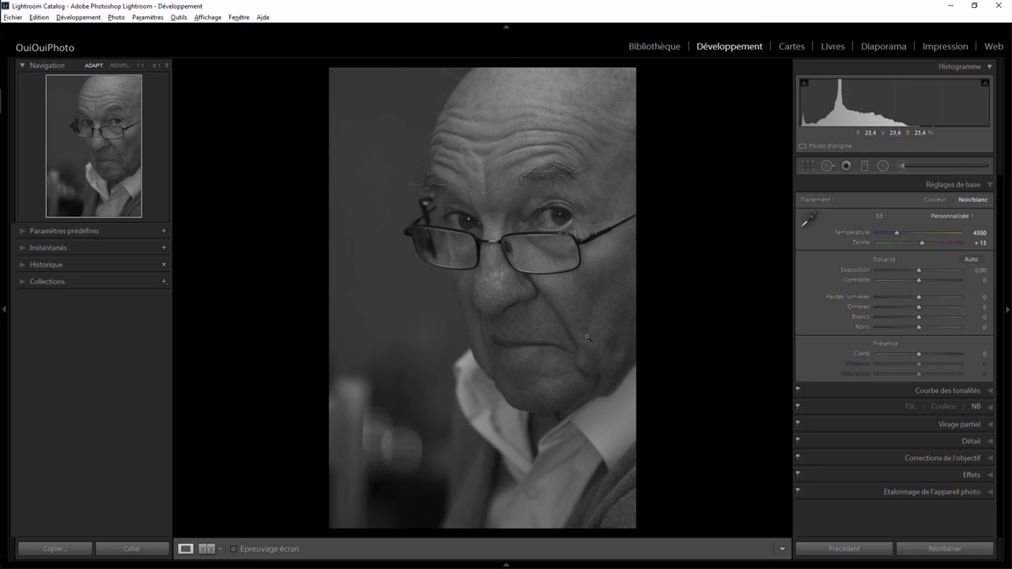
# In the B&W mix, test the red, orange, yellow and magenta sliders, resetting each afterwards.
pyautogui.click(989, 410)
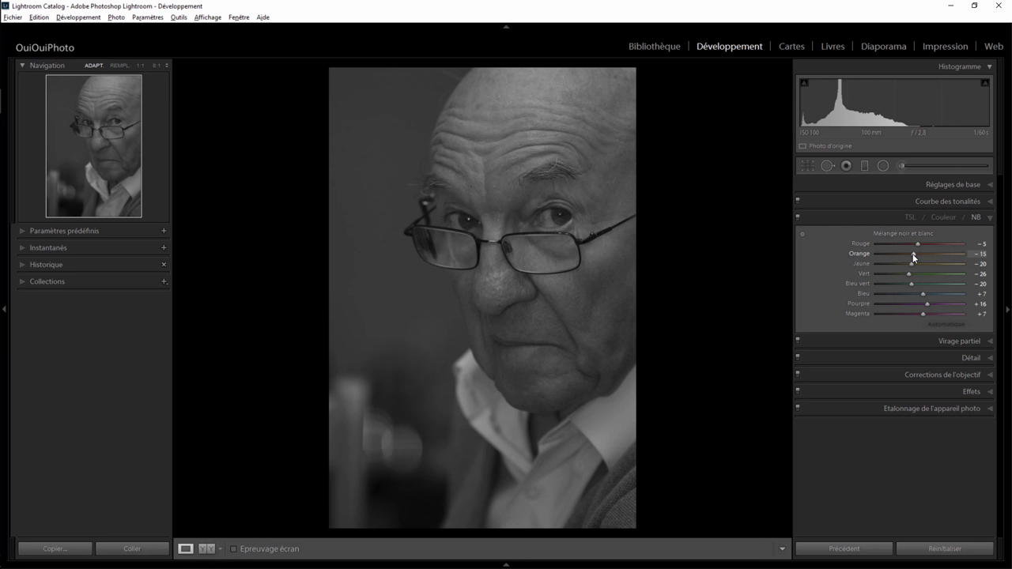
pyautogui.moveTo(917, 243); pyautogui.dragTo(960, 242)
pyautogui.click(960, 242)
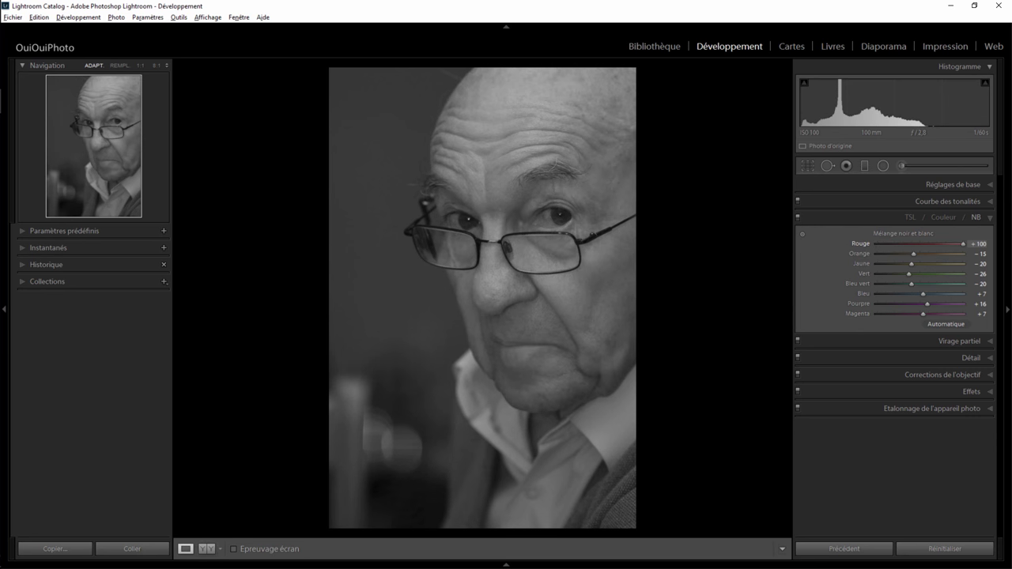
pyautogui.doubleClick(934, 243)
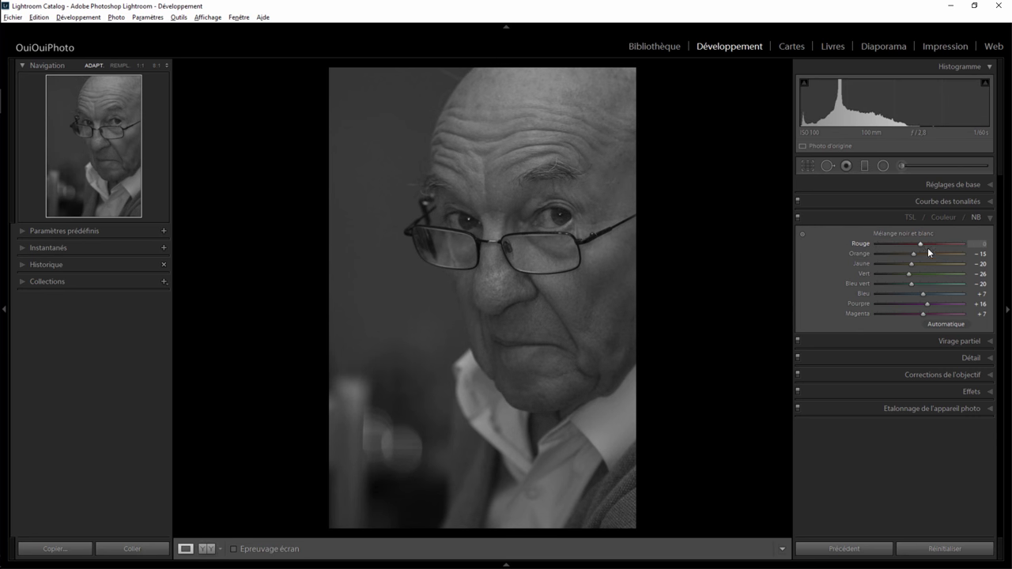
pyautogui.moveTo(913, 253)
pyautogui.mouseDown()
pyautogui.moveTo(858, 255)
pyautogui.moveTo(978, 255)
pyautogui.mouseUp()
pyautogui.doubleClick(937, 253)
pyautogui.moveTo(912, 264)
pyautogui.mouseDown()
pyautogui.moveTo(1002, 264)
pyautogui.moveTo(844, 271)
pyautogui.moveTo(959, 257)
pyautogui.moveTo(860, 266)
pyautogui.mouseUp()
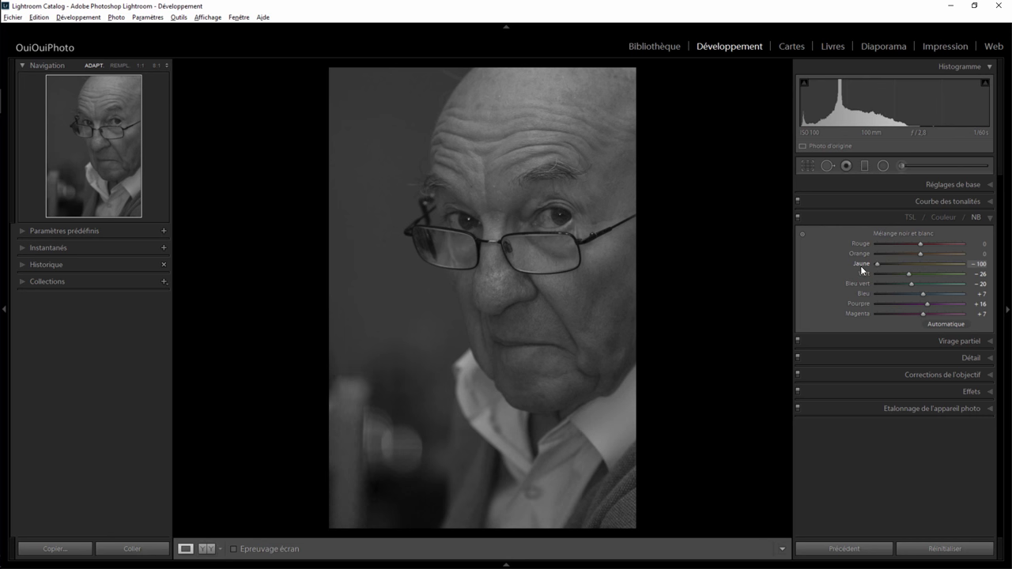
pyautogui.doubleClick(908, 265)
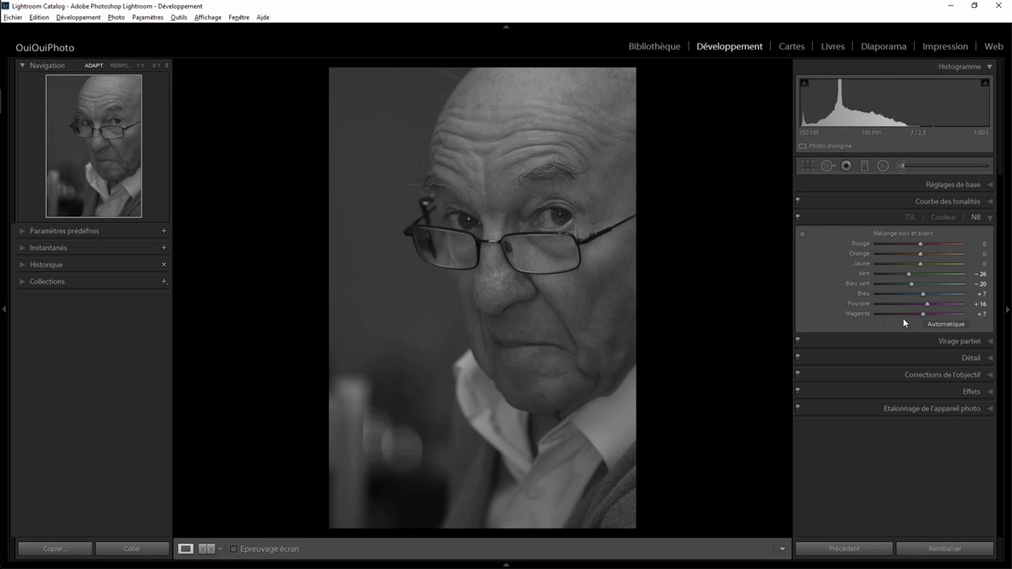
pyautogui.moveTo(921, 313); pyautogui.dragTo(824, 313)
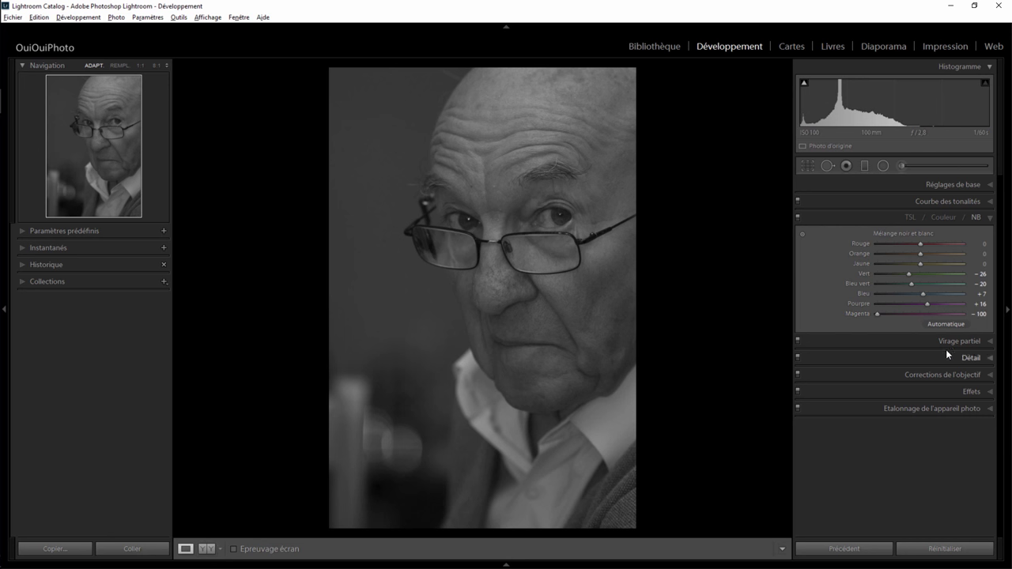
pyautogui.moveTo(876, 313)
pyautogui.mouseDown()
pyautogui.moveTo(1000, 321)
pyautogui.moveTo(855, 325)
pyautogui.mouseUp()
pyautogui.moveTo(878, 314); pyautogui.dragTo(924, 316)
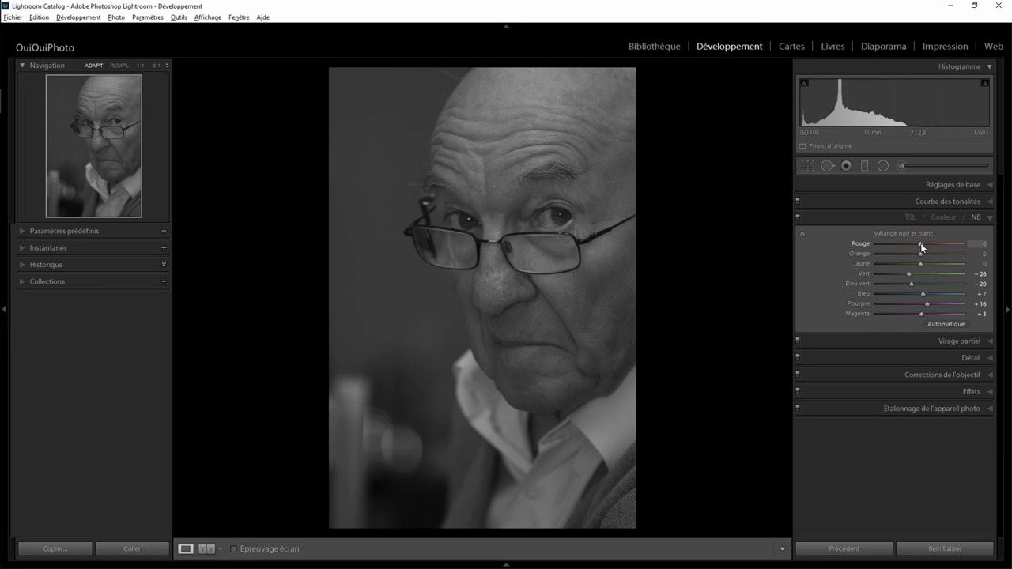
# Set the black-and-white mix red channel to +33 to brighten the man's skin.
pyautogui.moveTo(920, 243); pyautogui.dragTo(959, 243)
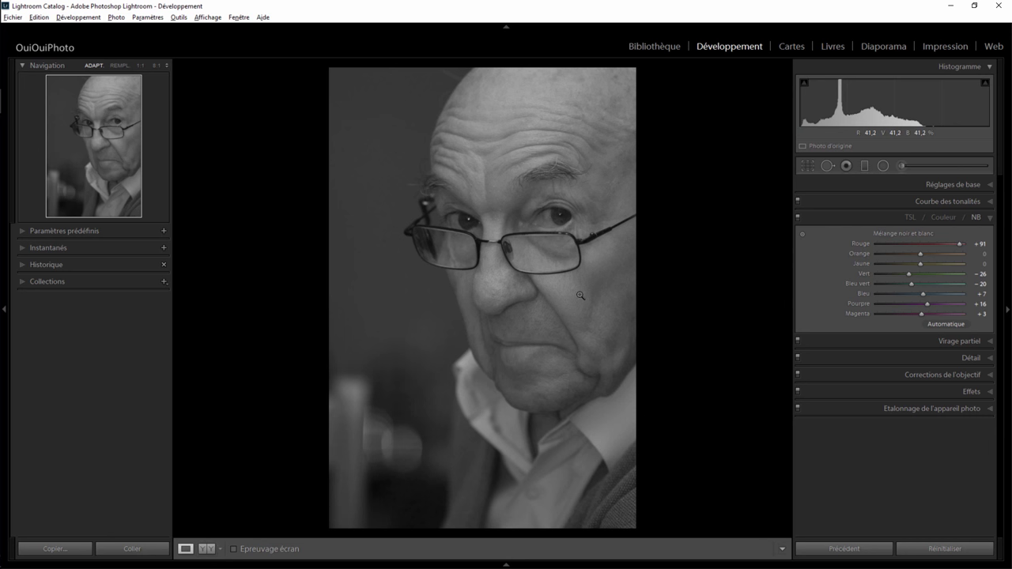
pyautogui.doubleClick(956, 243)
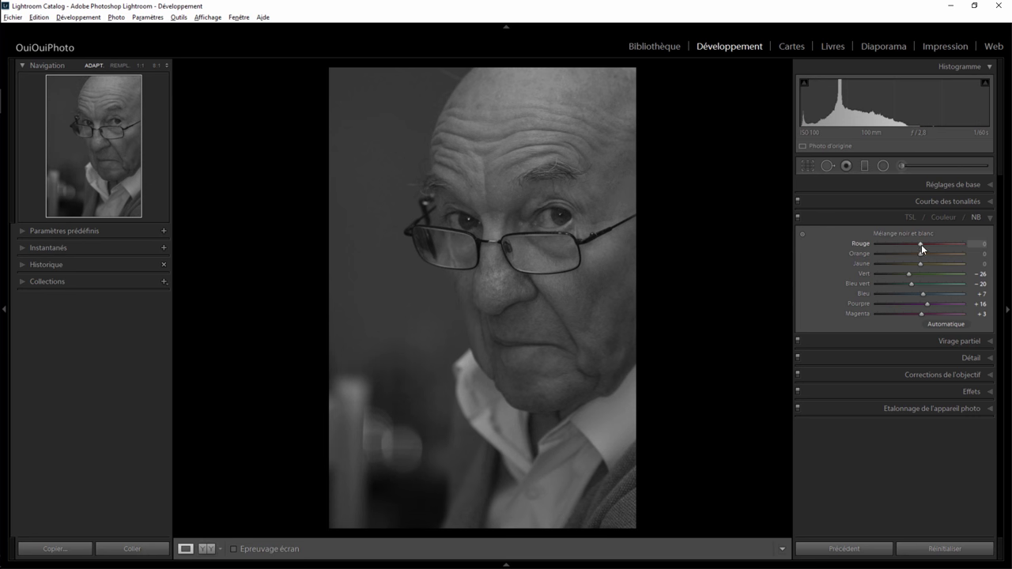
pyautogui.moveTo(922, 245)
pyautogui.mouseDown()
pyautogui.moveTo(931, 243)
pyautogui.moveTo(920, 251)
pyautogui.mouseUp()
pyautogui.moveTo(932, 243); pyautogui.dragTo(935, 243)
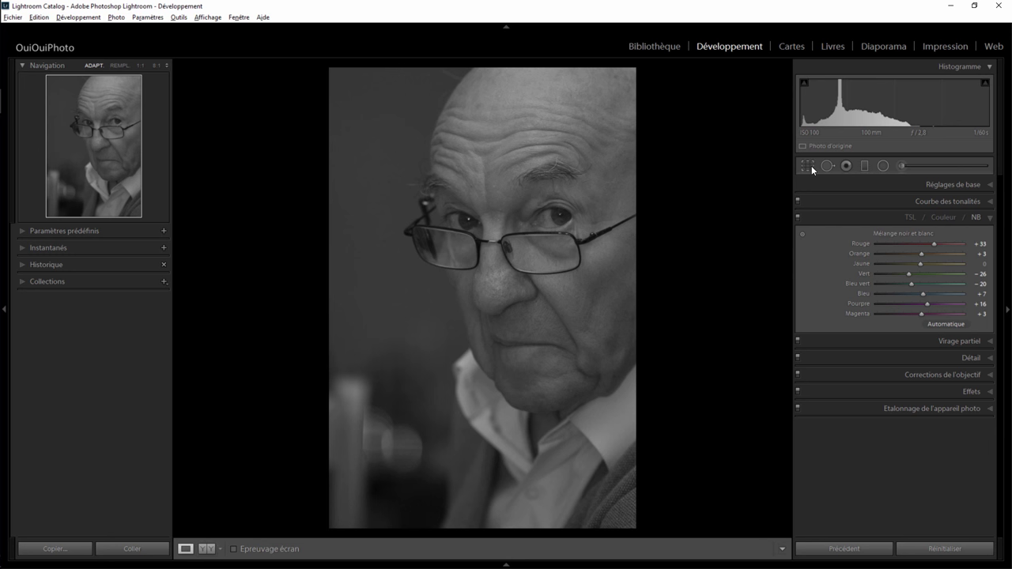
# In Réglages de base, set Clarté to +63 and Exposition to +0,80.
pyautogui.click(991, 187)
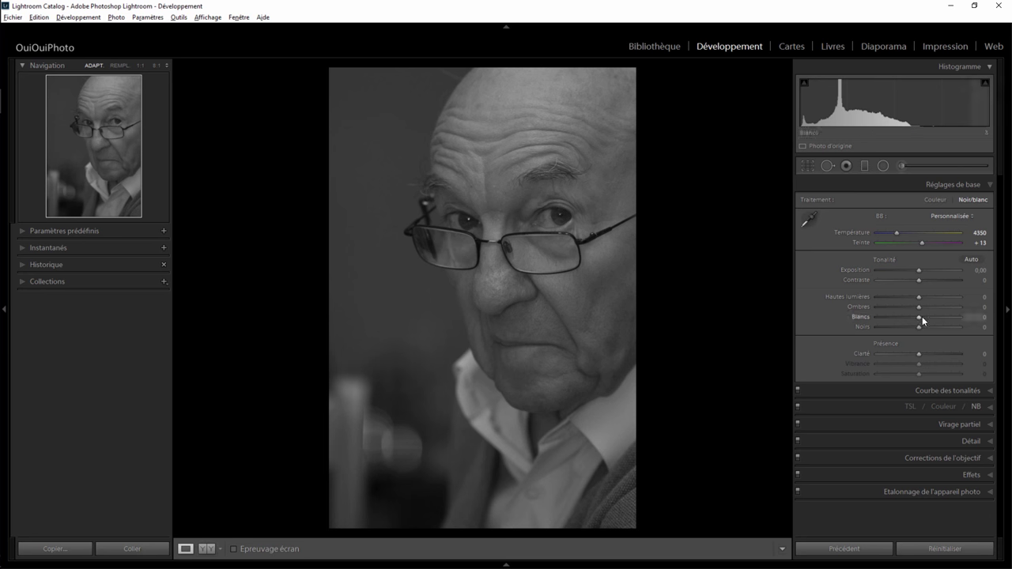
pyautogui.moveTo(930, 353); pyautogui.dragTo(942, 353)
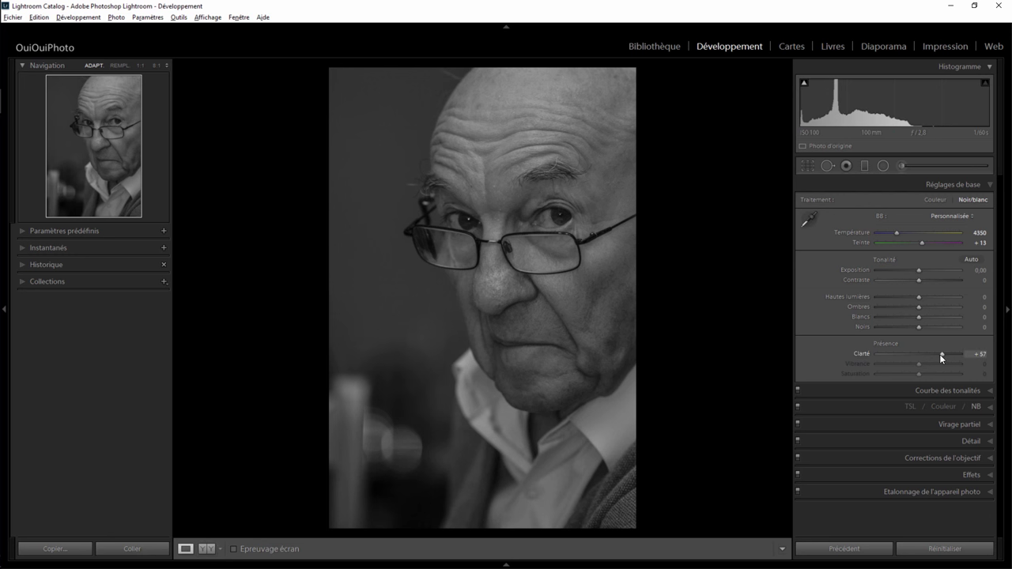
pyautogui.moveTo(939, 354); pyautogui.dragTo(942, 351)
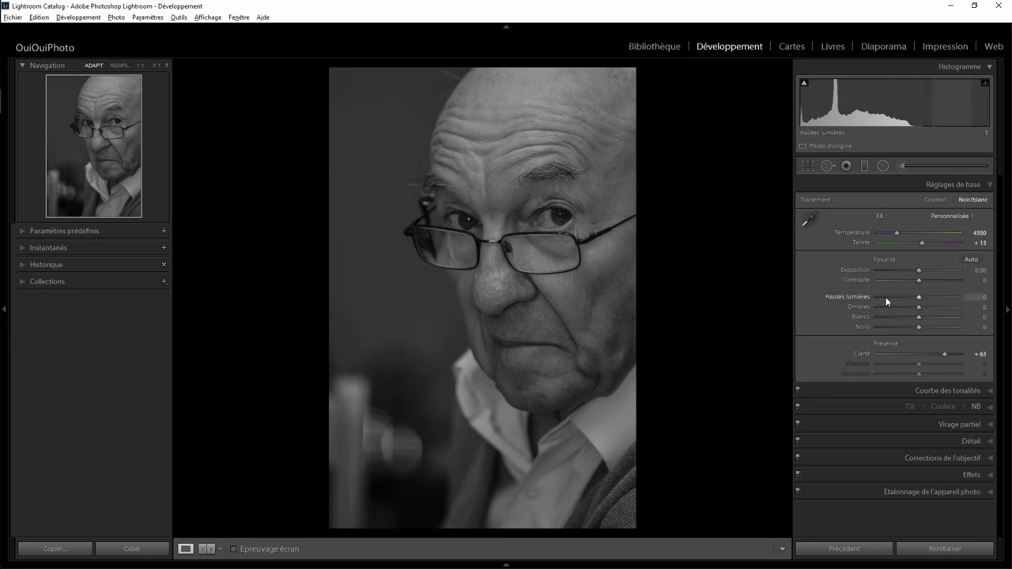
pyautogui.click(923, 269)
pyautogui.moveTo(924, 270); pyautogui.dragTo(925, 270)
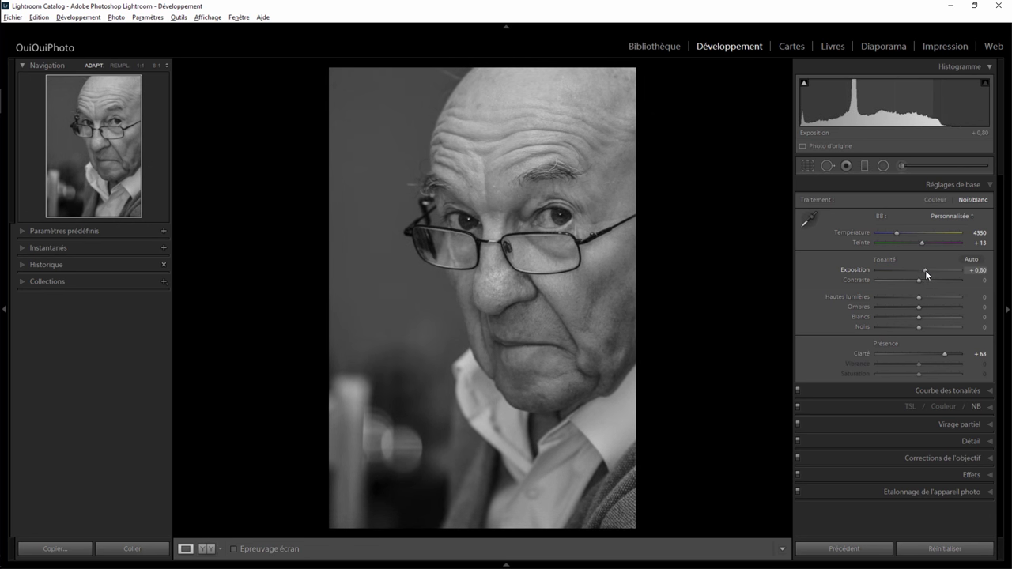
pyautogui.click(883, 166)
# Add a radial filter over the man's head with feather 18, highlights −95 and clarity +86.
pyautogui.moveTo(581, 147); pyautogui.dragTo(644, 197)
pyautogui.moveTo(514, 115); pyautogui.dragTo(528, 119)
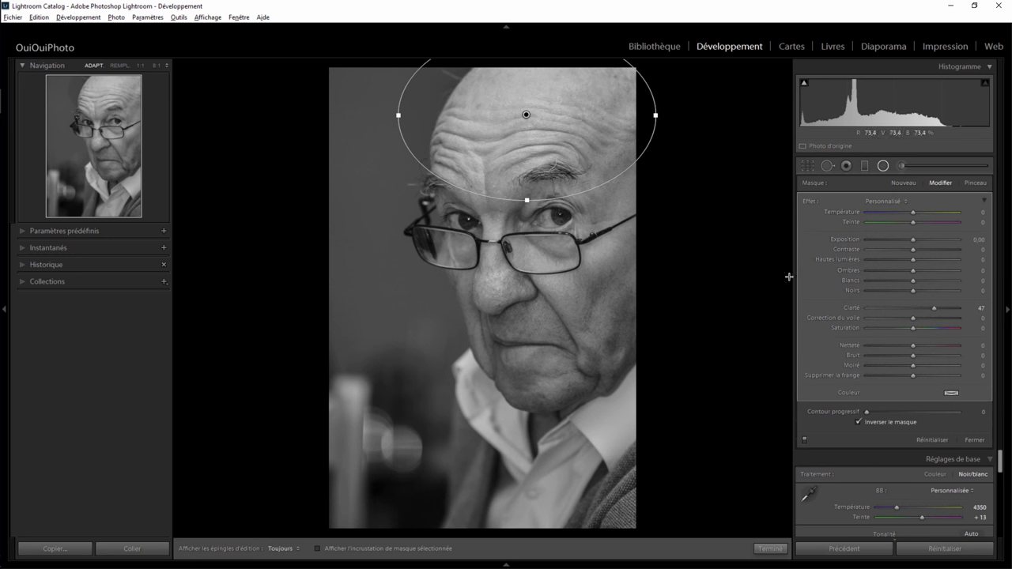
pyautogui.doubleClick(808, 203)
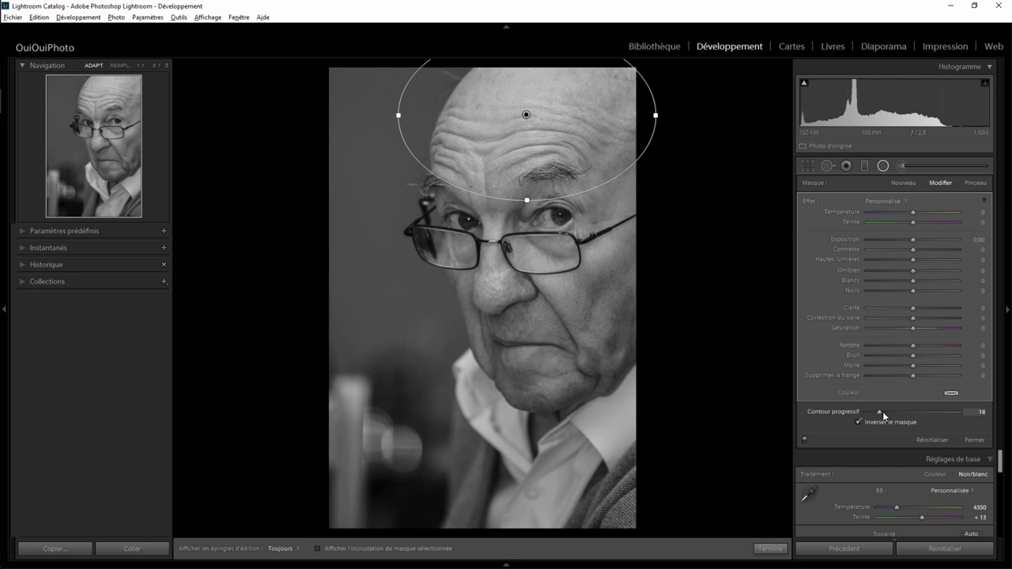
pyautogui.moveTo(882, 411); pyautogui.dragTo(886, 411)
pyautogui.moveTo(912, 259); pyautogui.dragTo(868, 260)
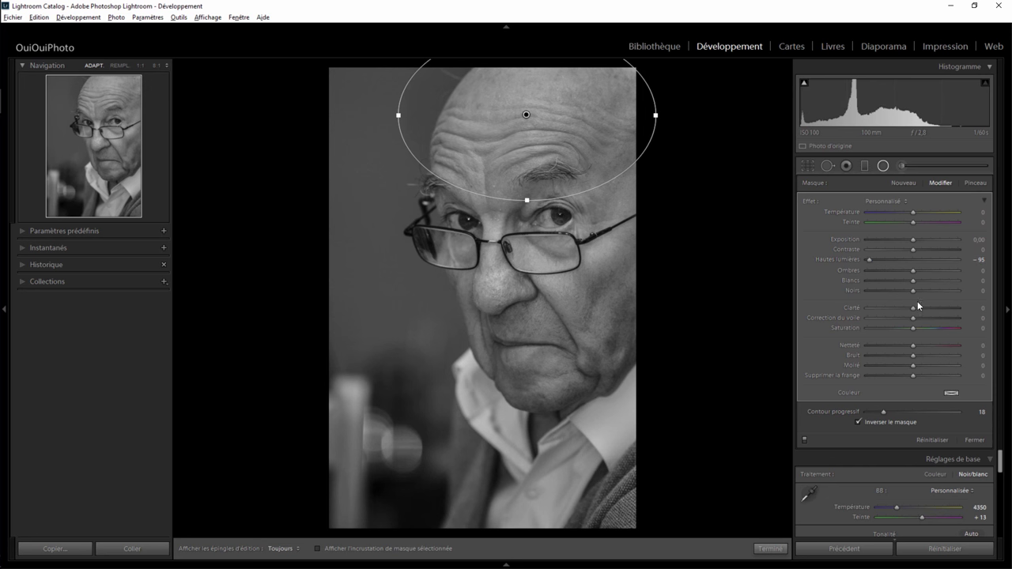
pyautogui.moveTo(913, 309); pyautogui.dragTo(939, 310)
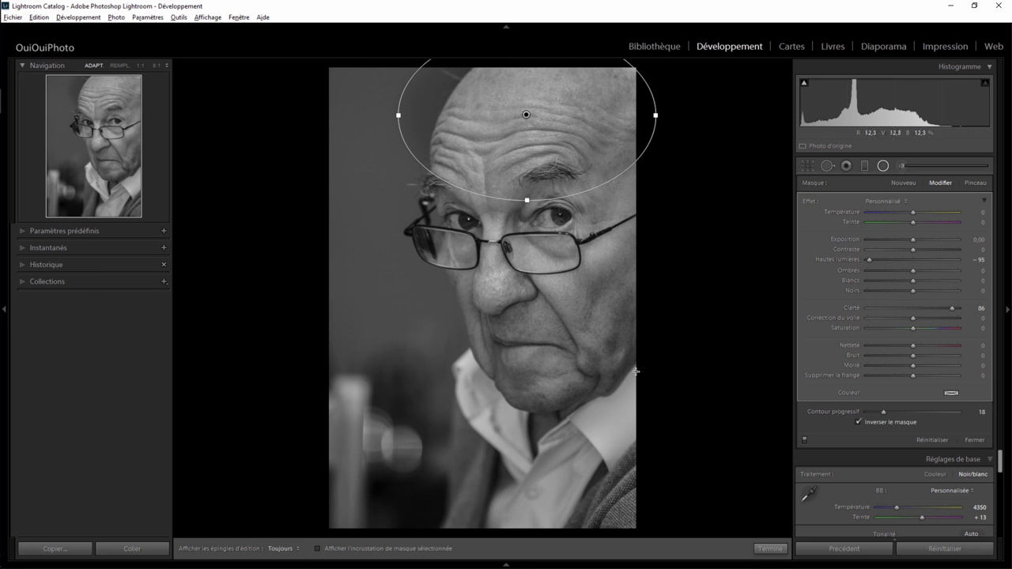
pyautogui.click(770, 548)
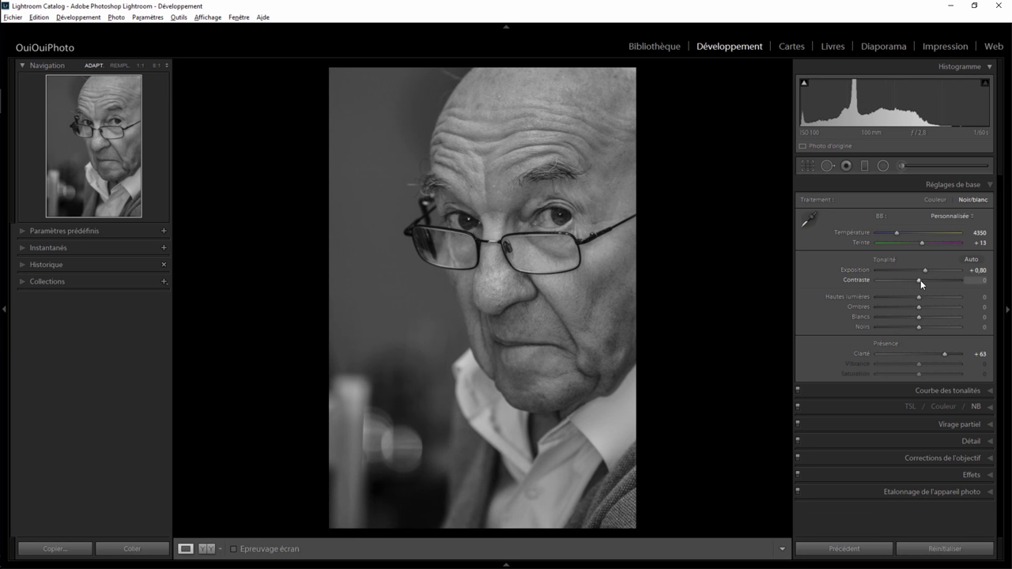
# Raise contrast to +38 and compare before/after, zooming 1:1 on the eyebrow and back.
pyautogui.moveTo(918, 280); pyautogui.dragTo(932, 281)
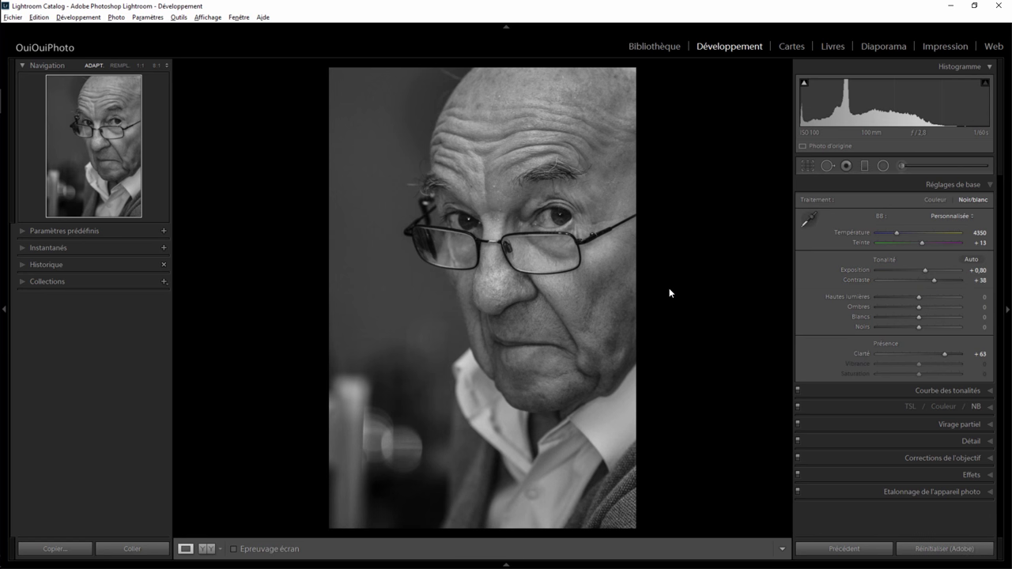
pyautogui.press('\\')
pyautogui.press('\\')
pyautogui.press('\\')
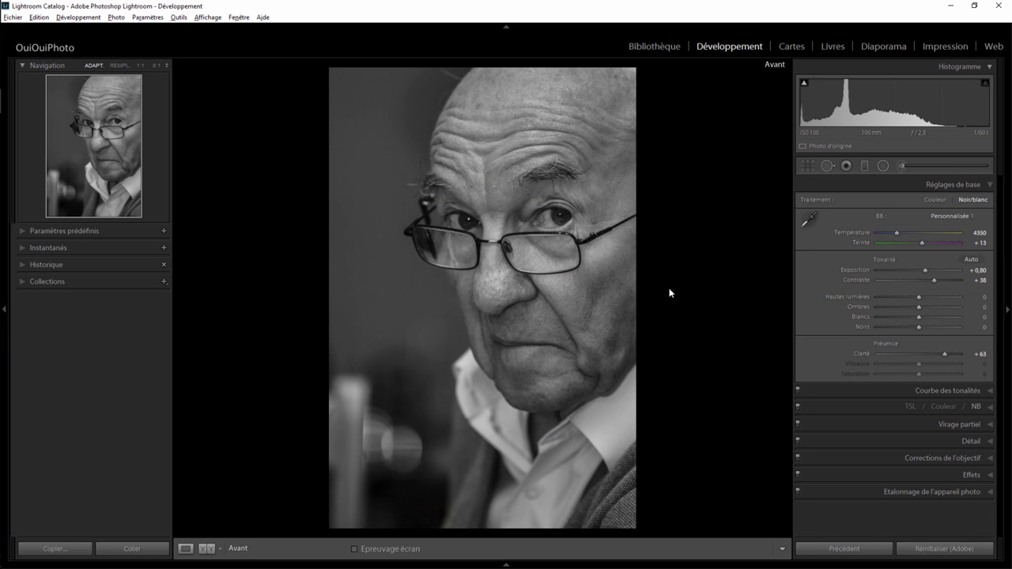
pyautogui.press('\\')
pyautogui.press('\\')
pyautogui.press('\\')
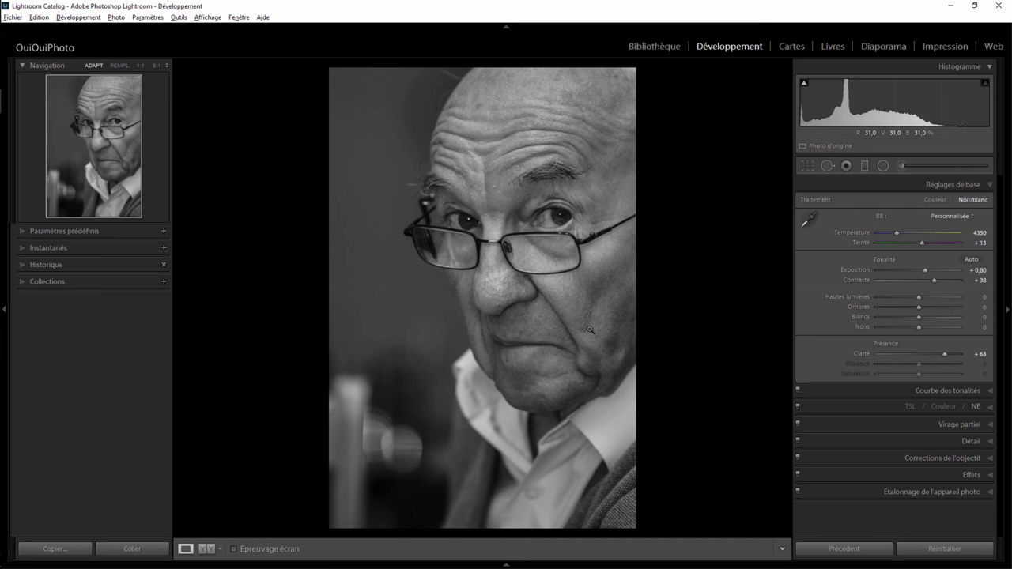
pyautogui.click(551, 170)
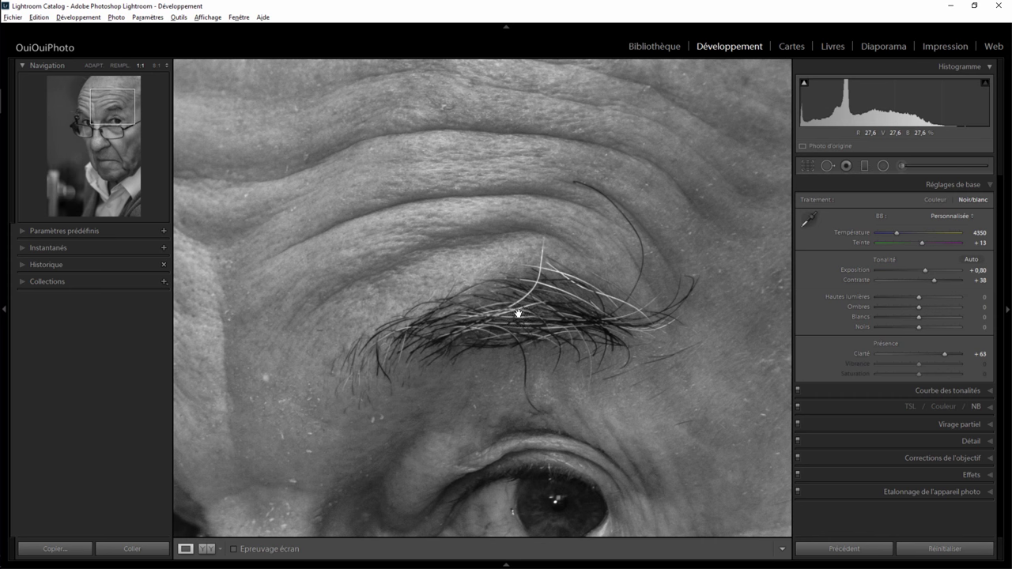
pyautogui.click(519, 311)
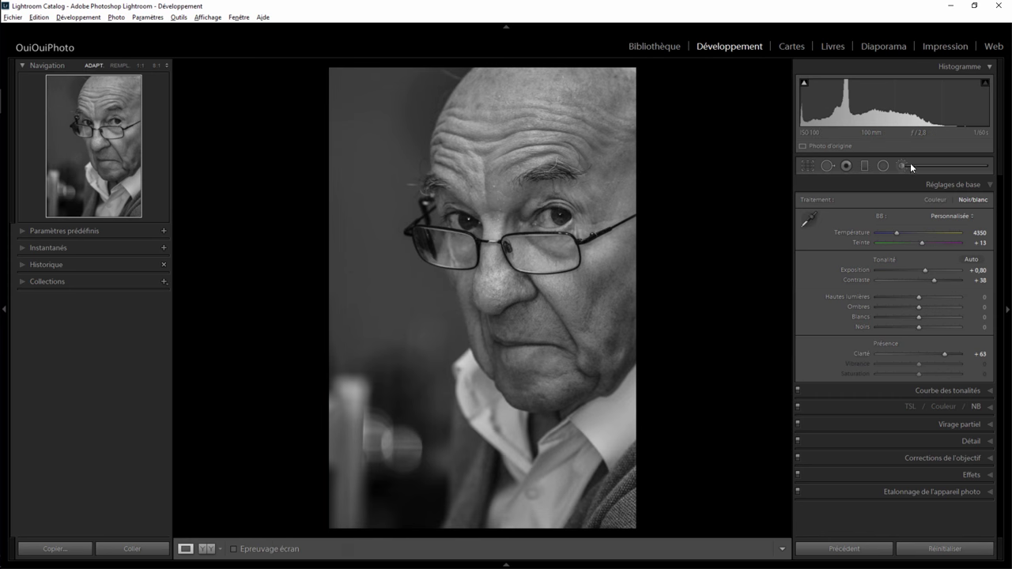
pyautogui.click(898, 166)
# Brush over the eyebrow and eye with clarity +64, contrast +5, exposure 0 and shadows +32.
pyautogui.scroll(-4, 544, 191)
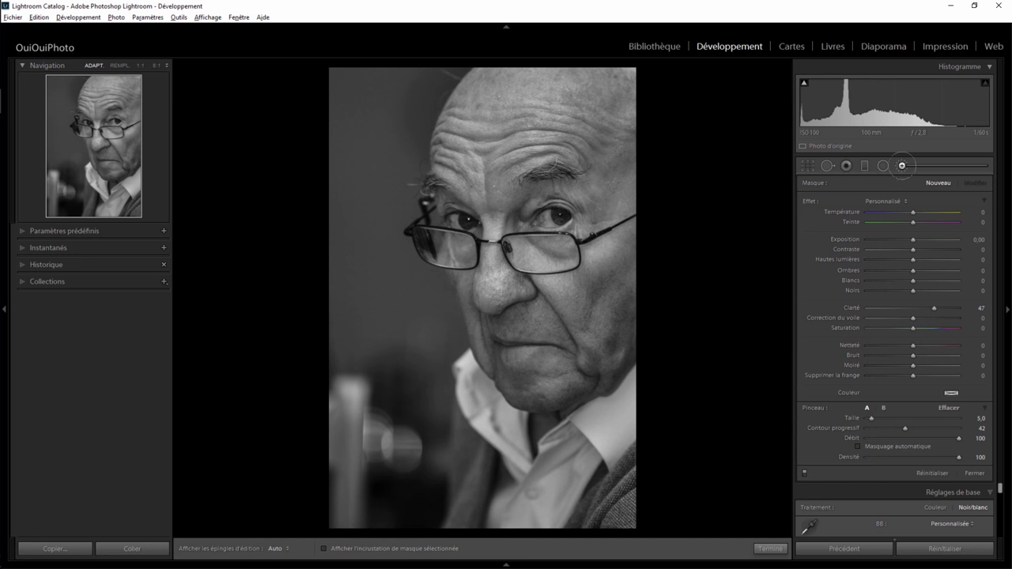
pyautogui.press('h')
pyautogui.moveTo(580, 171); pyautogui.dragTo(726, 257)
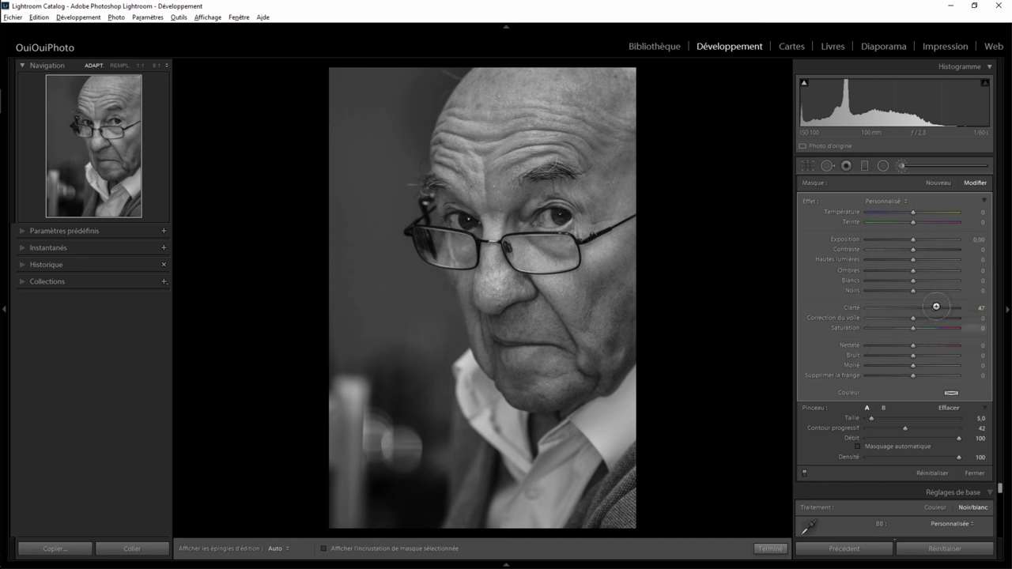
pyautogui.moveTo(858, 307); pyautogui.dragTo(944, 308)
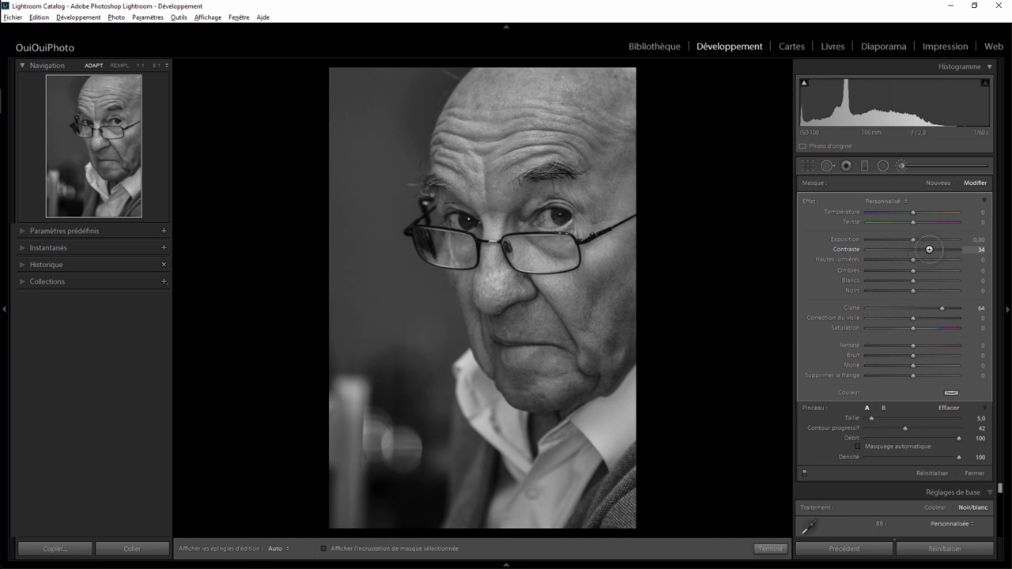
pyautogui.moveTo(929, 249); pyautogui.dragTo(915, 240)
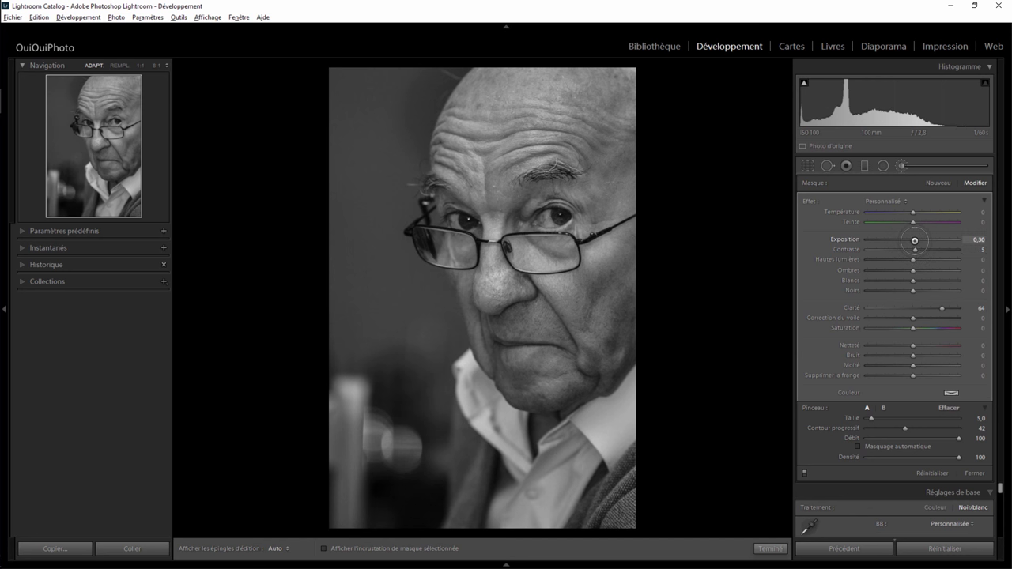
pyautogui.doubleClick(914, 240)
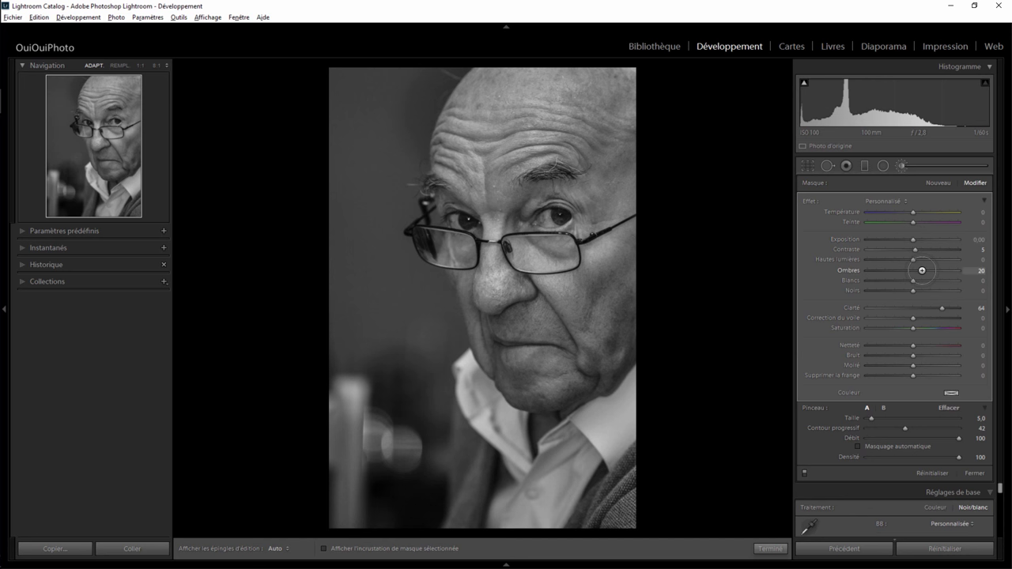
pyautogui.moveTo(930, 268); pyautogui.dragTo(925, 269)
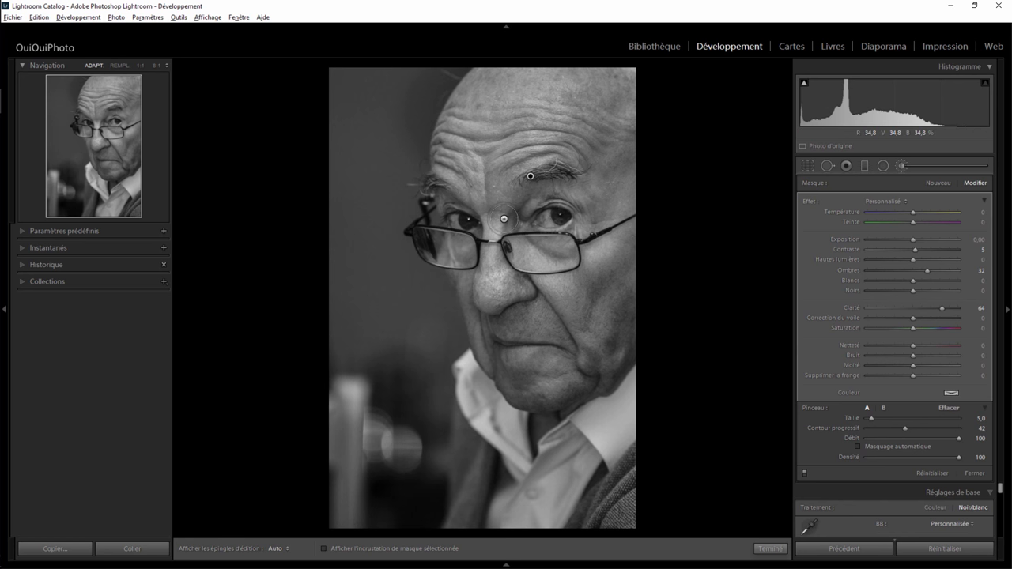
pyautogui.click(768, 549)
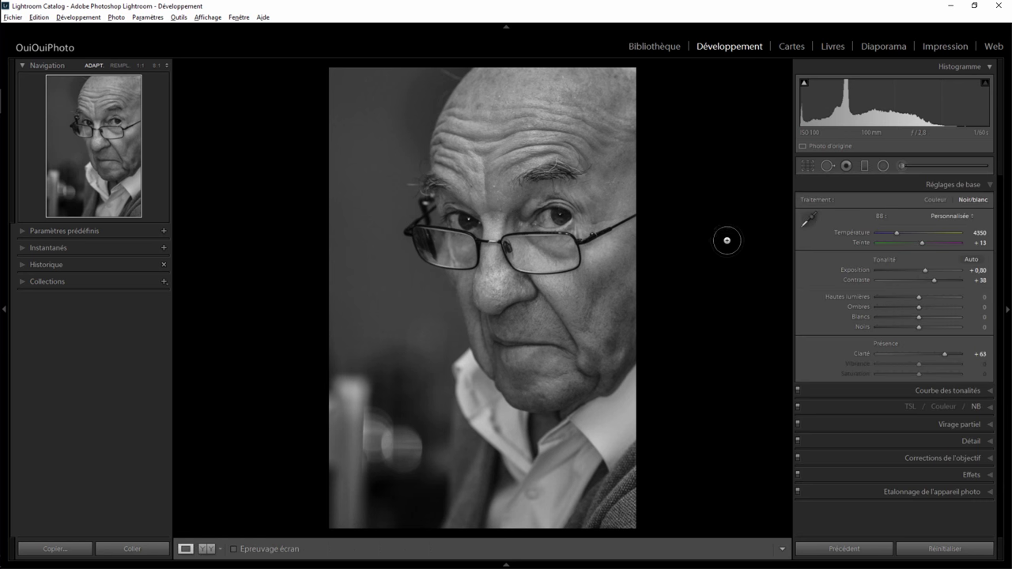
pyautogui.rightClick(694, 238)
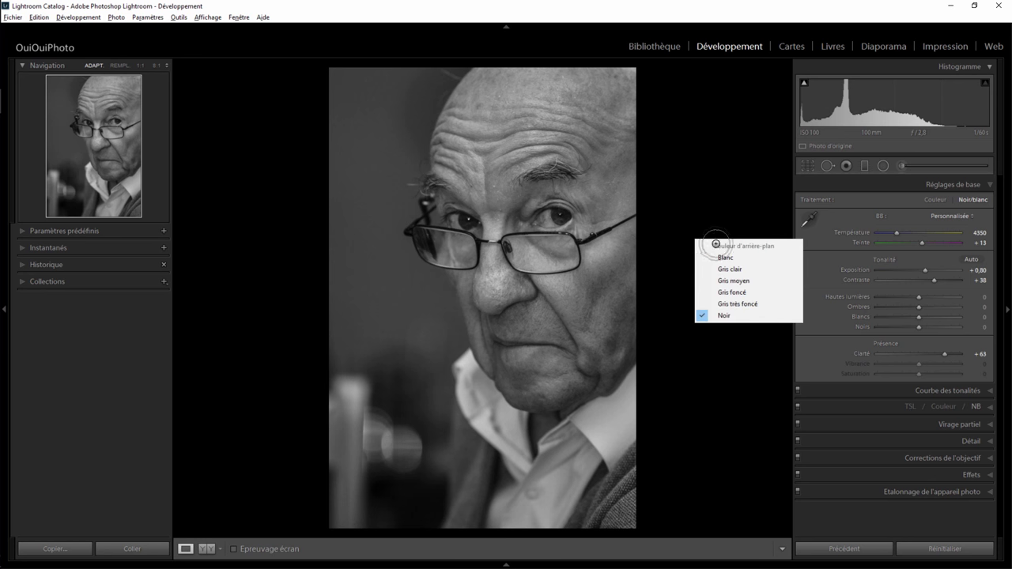
pyautogui.click(722, 260)
pyautogui.rightClick(681, 271)
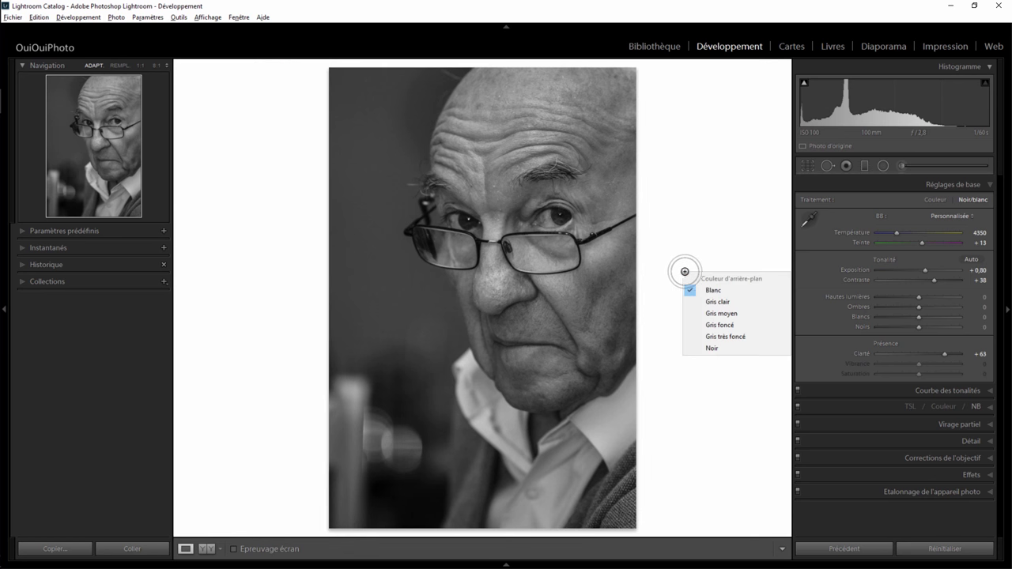
pyautogui.click(711, 348)
pyautogui.rightClick(703, 326)
pyautogui.click(735, 381)
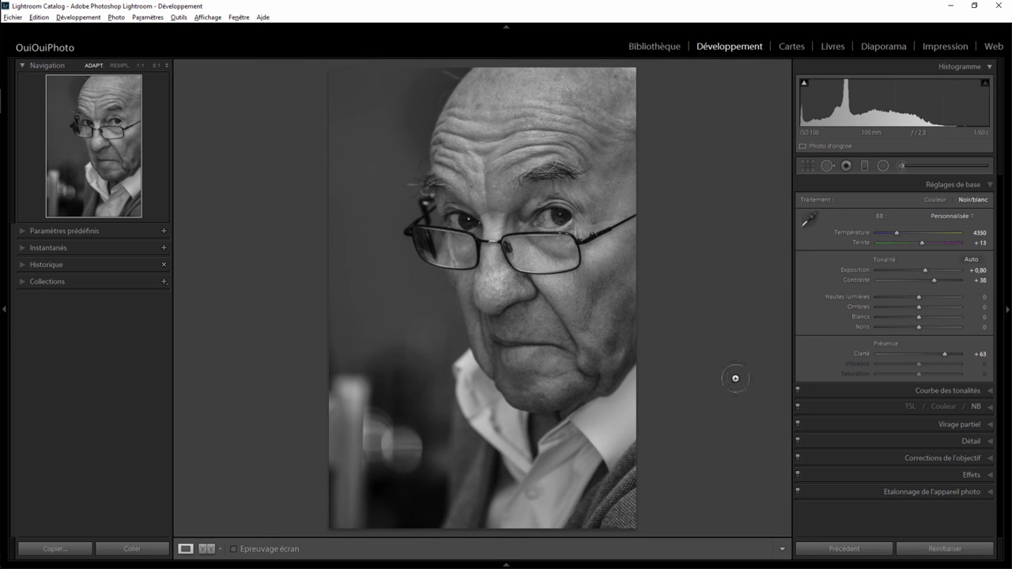
pyautogui.rightClick(697, 311)
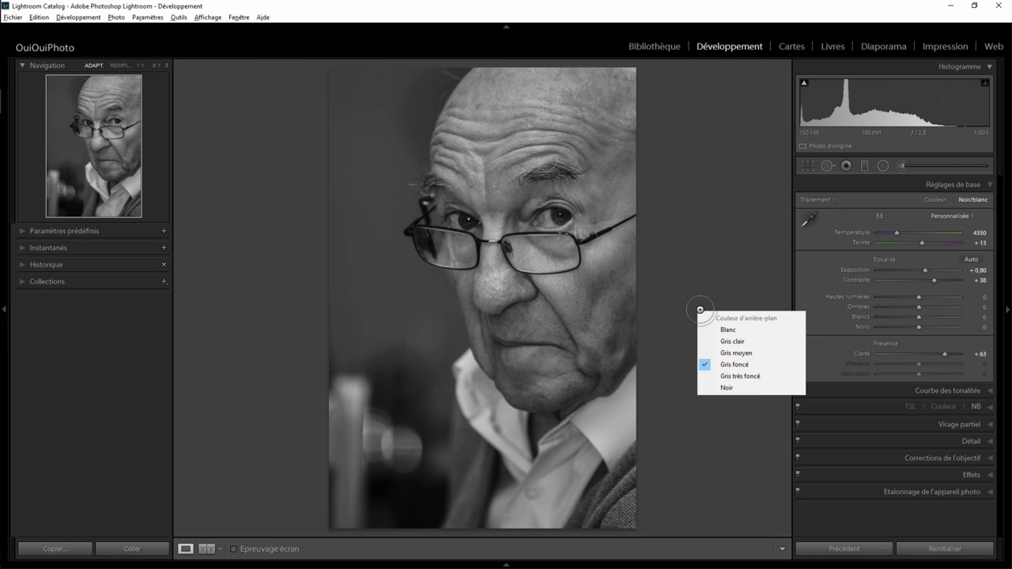
pyautogui.click(711, 328)
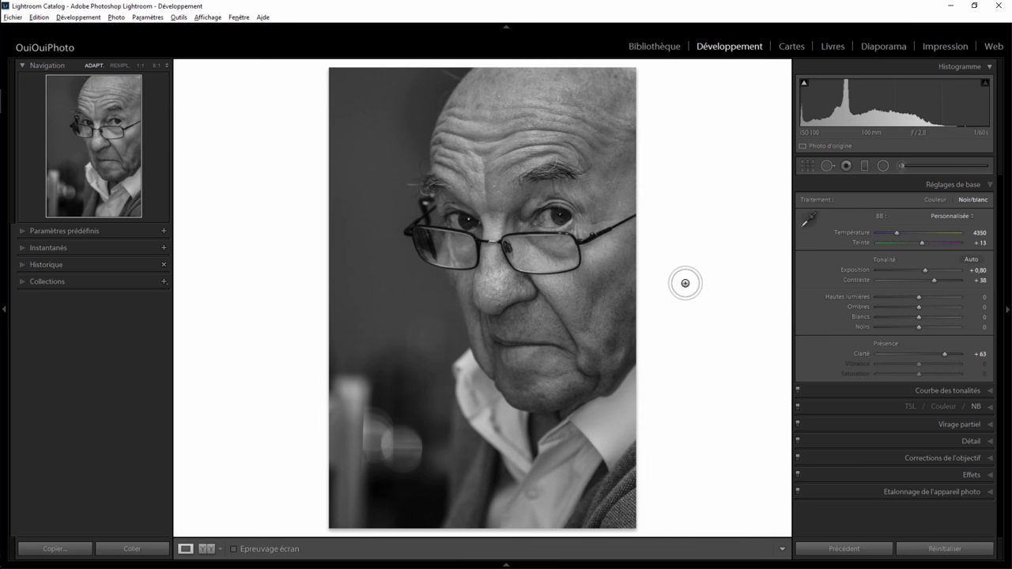
pyautogui.rightClick(685, 283)
pyautogui.click(719, 361)
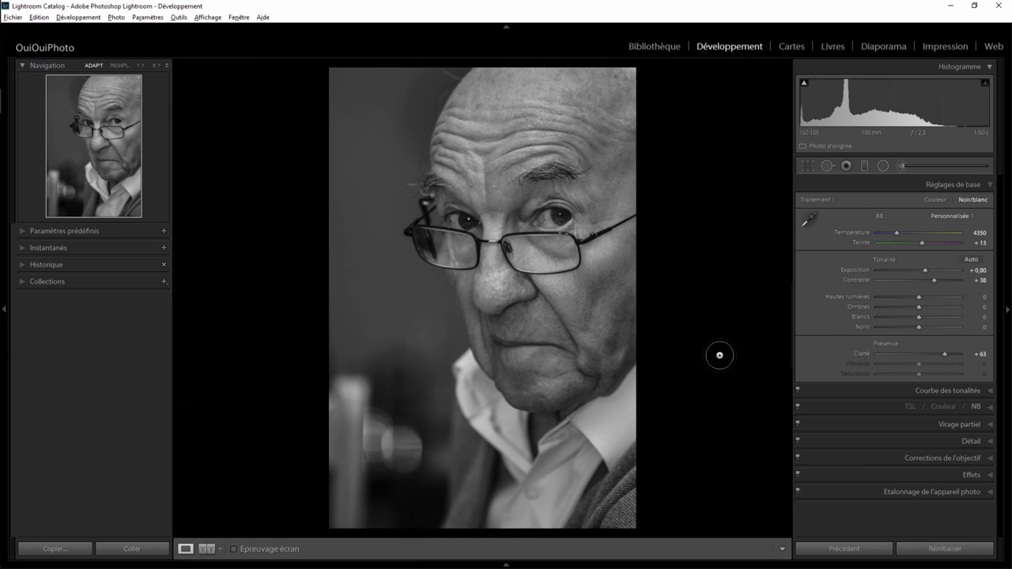
pyautogui.rightClick(715, 343)
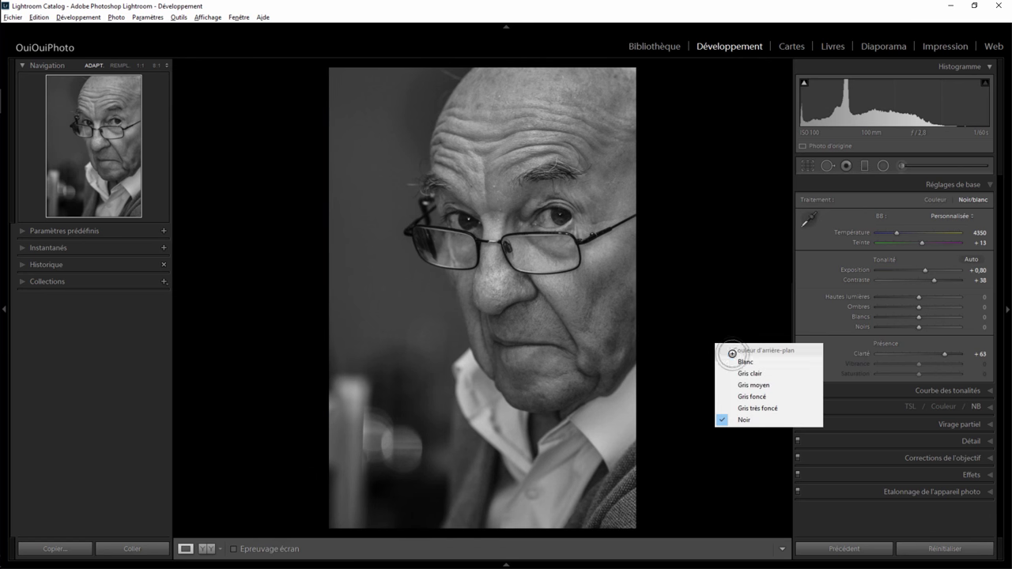
pyautogui.click(726, 360)
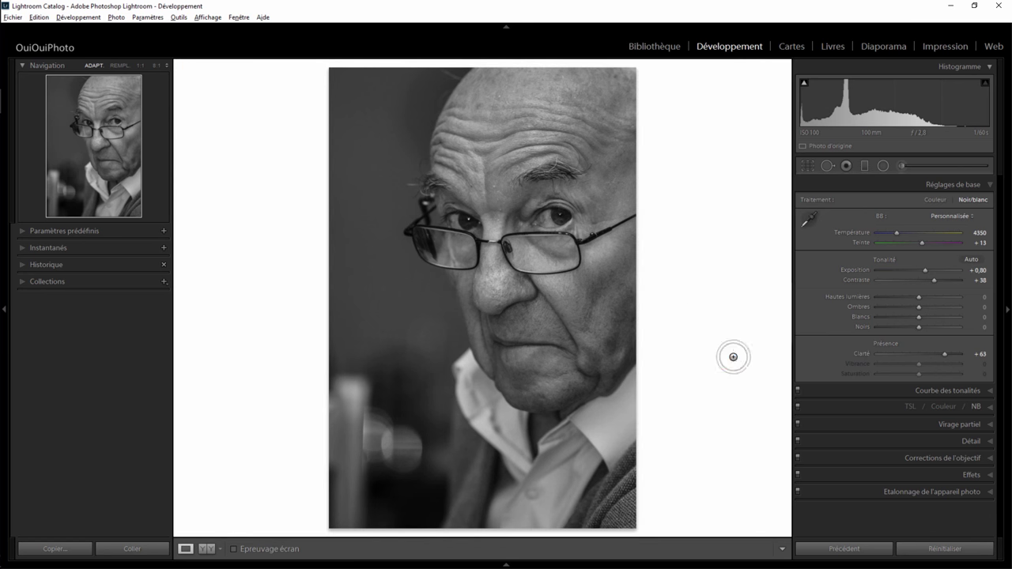
pyautogui.rightClick(693, 313)
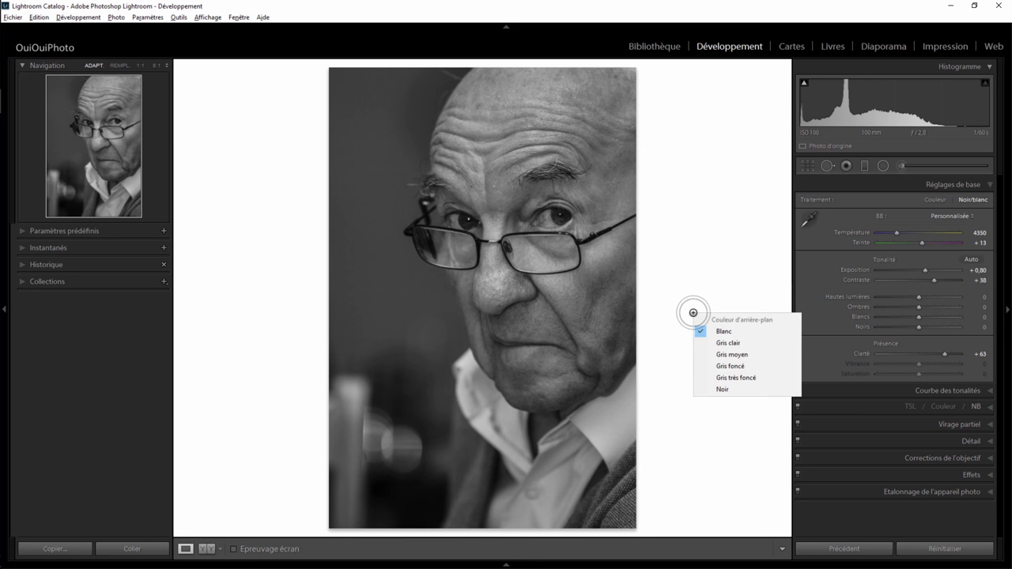
pyautogui.click(725, 384)
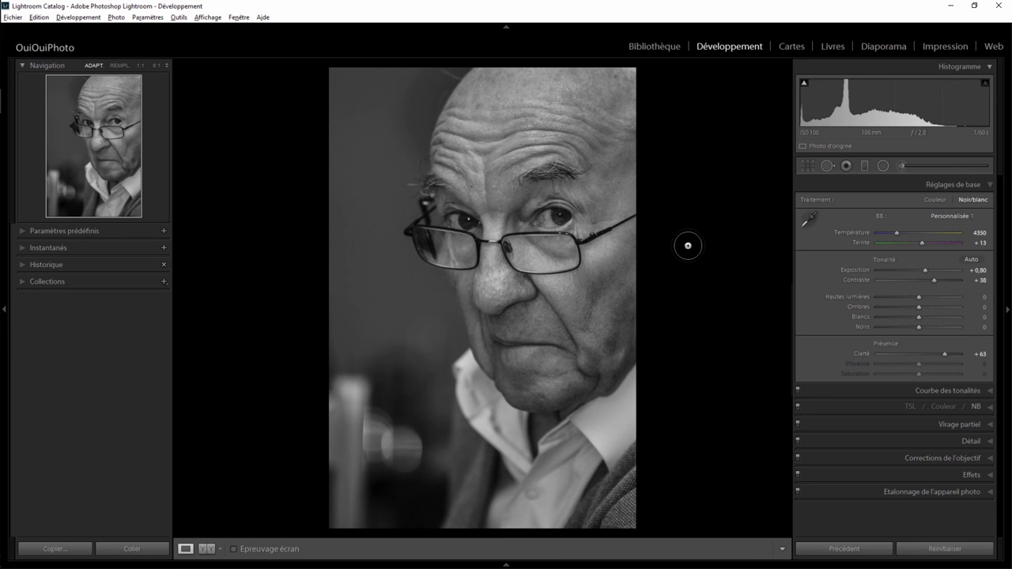
# Set contrast to +50, make the backdrop white, and open the smiling man's portrait.
pyautogui.moveTo(936, 279); pyautogui.dragTo(941, 279)
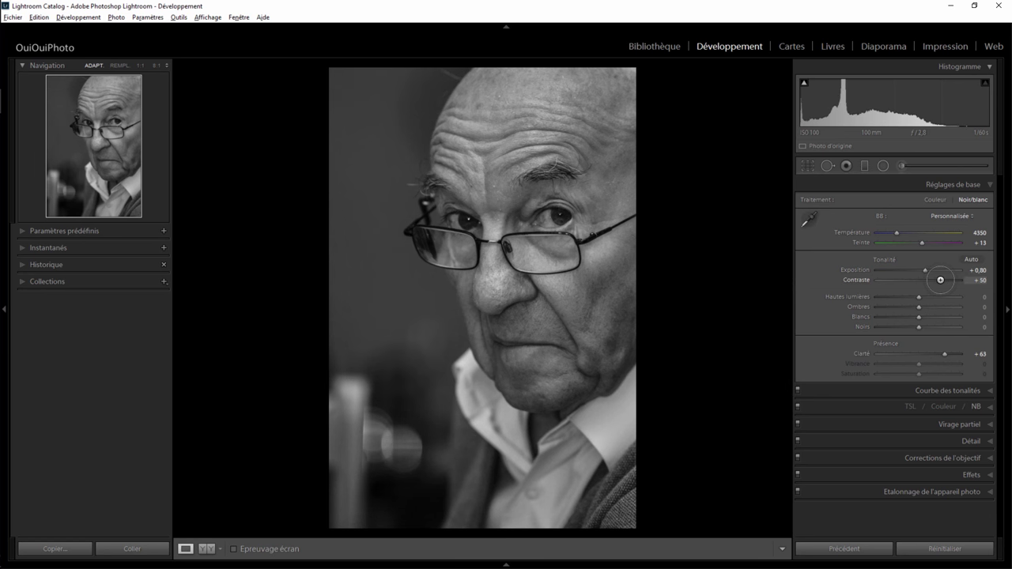
pyautogui.rightClick(731, 262)
pyautogui.click(747, 334)
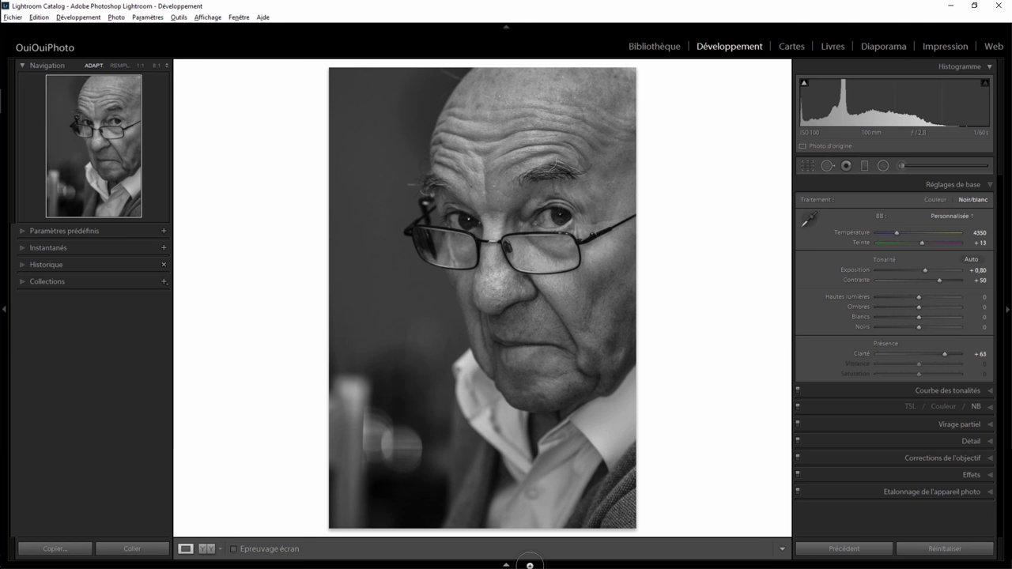
pyautogui.click(530, 565)
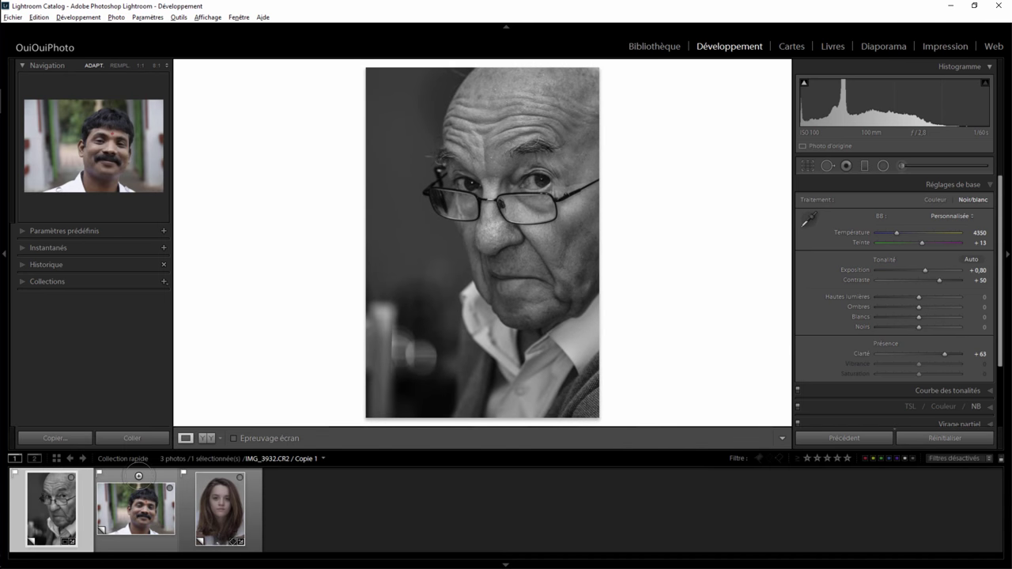
pyautogui.click(139, 477)
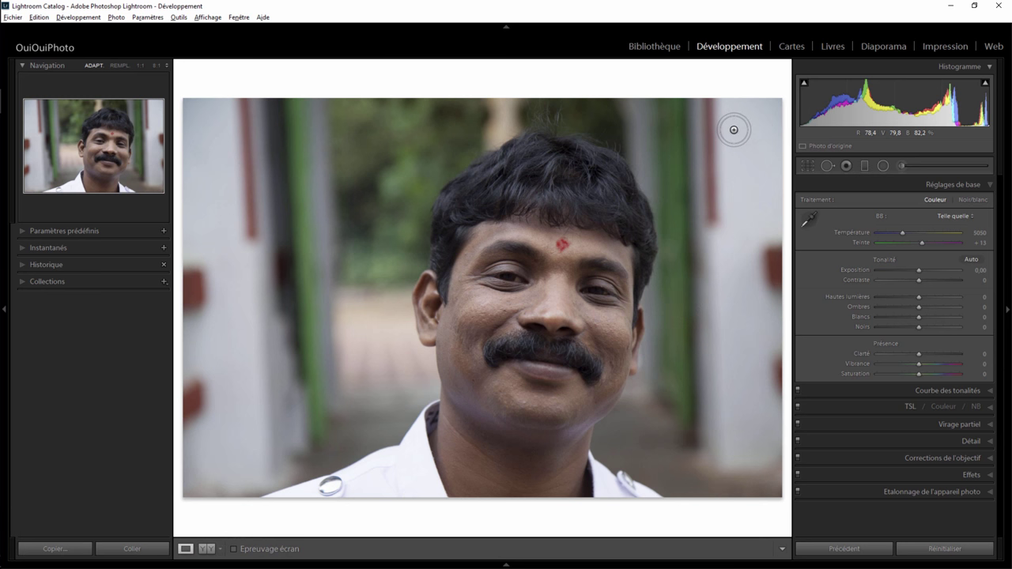
# Tighten the smiling man's crop at the top-right, convert to black and white, show the B&W mix.
pyautogui.click(807, 165)
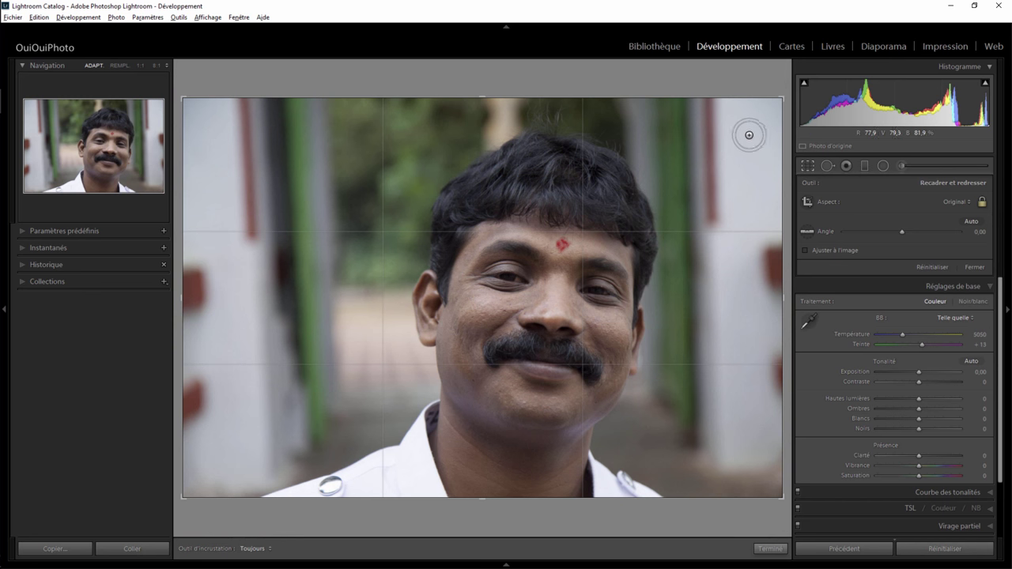
pyautogui.moveTo(780, 97); pyautogui.dragTo(768, 100)
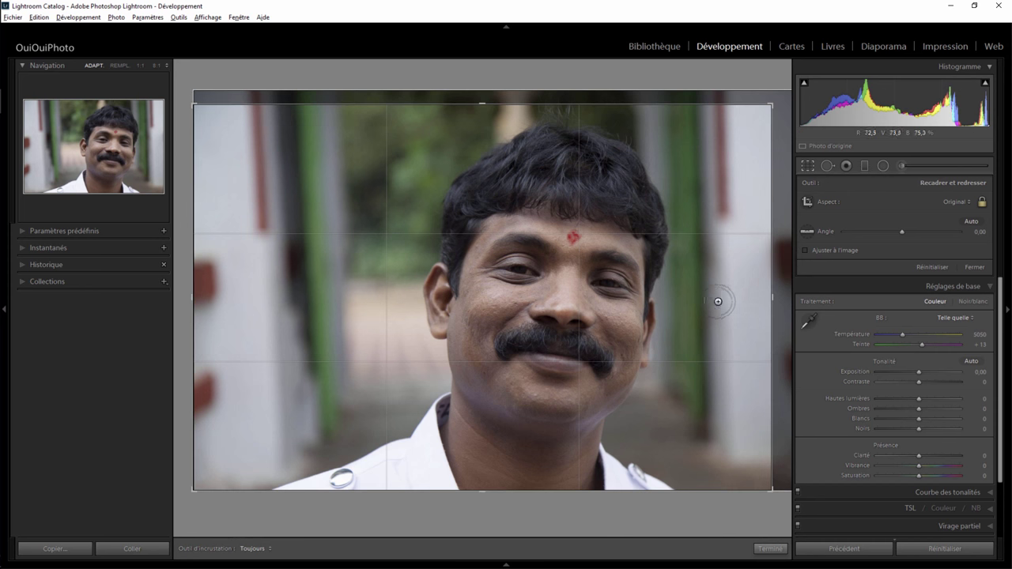
pyautogui.click(772, 549)
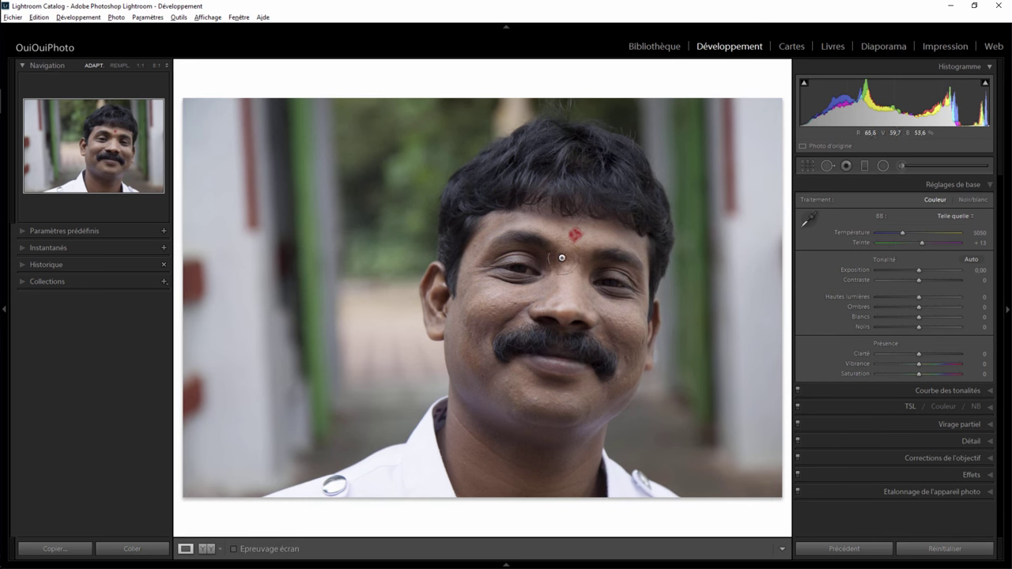
pyautogui.click(977, 199)
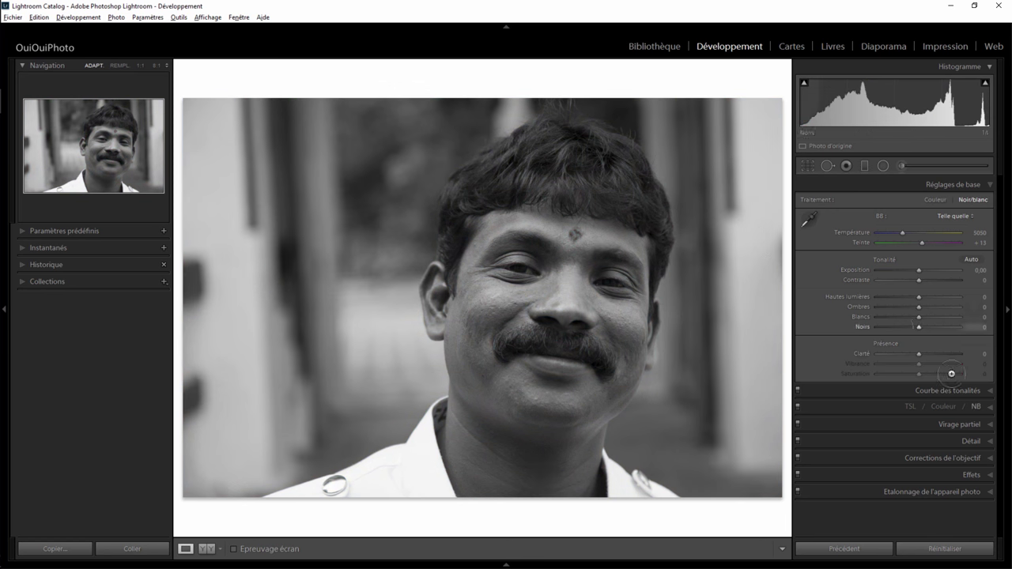
pyautogui.click(992, 407)
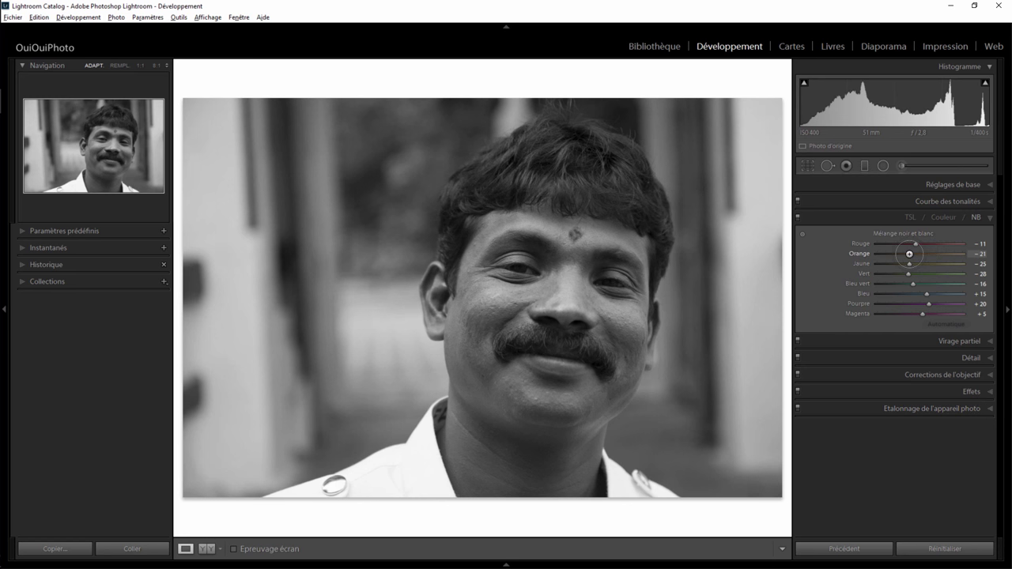
# Set the smiling man's B&W mix to red −30 and orange +25.
pyautogui.moveTo(916, 243)
pyautogui.mouseDown()
pyautogui.moveTo(863, 246)
pyautogui.moveTo(973, 240)
pyautogui.moveTo(876, 245)
pyautogui.moveTo(910, 243)
pyautogui.mouseUp()
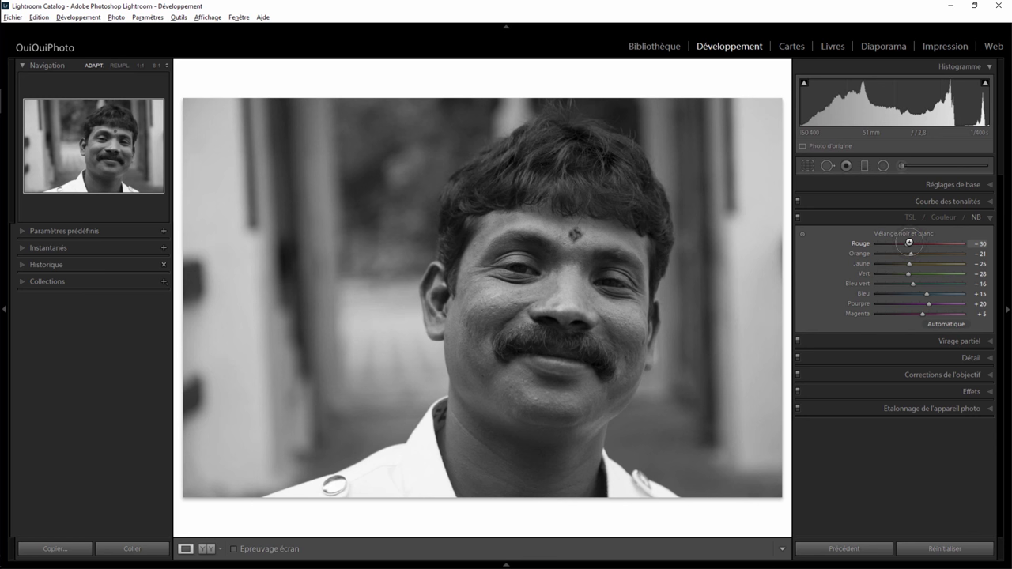
pyautogui.moveTo(911, 253)
pyautogui.mouseDown()
pyautogui.moveTo(827, 259)
pyautogui.moveTo(988, 257)
pyautogui.moveTo(855, 265)
pyautogui.moveTo(944, 246)
pyautogui.mouseUp()
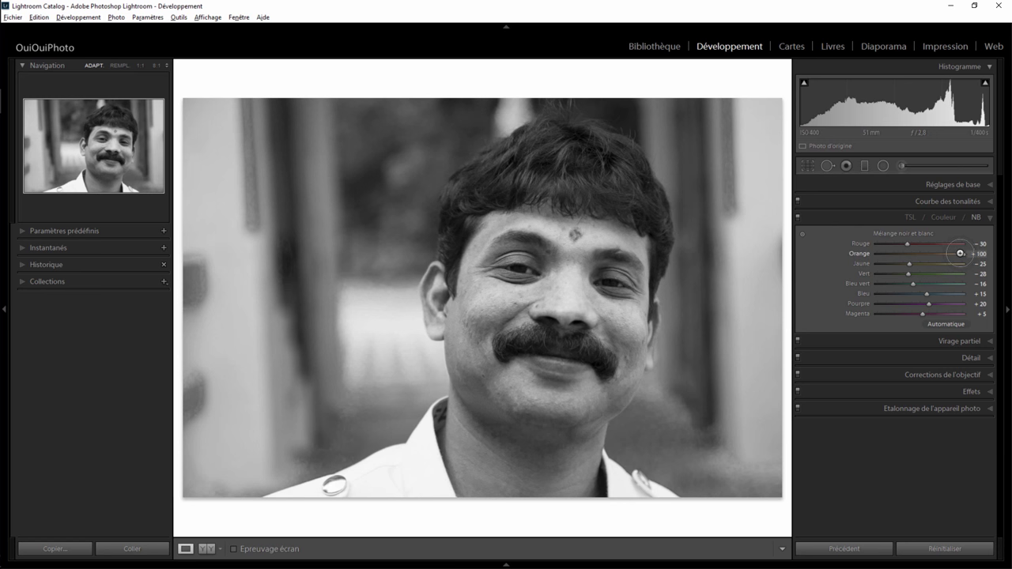
pyautogui.moveTo(963, 254)
pyautogui.mouseDown()
pyautogui.moveTo(904, 257)
pyautogui.moveTo(928, 255)
pyautogui.mouseUp()
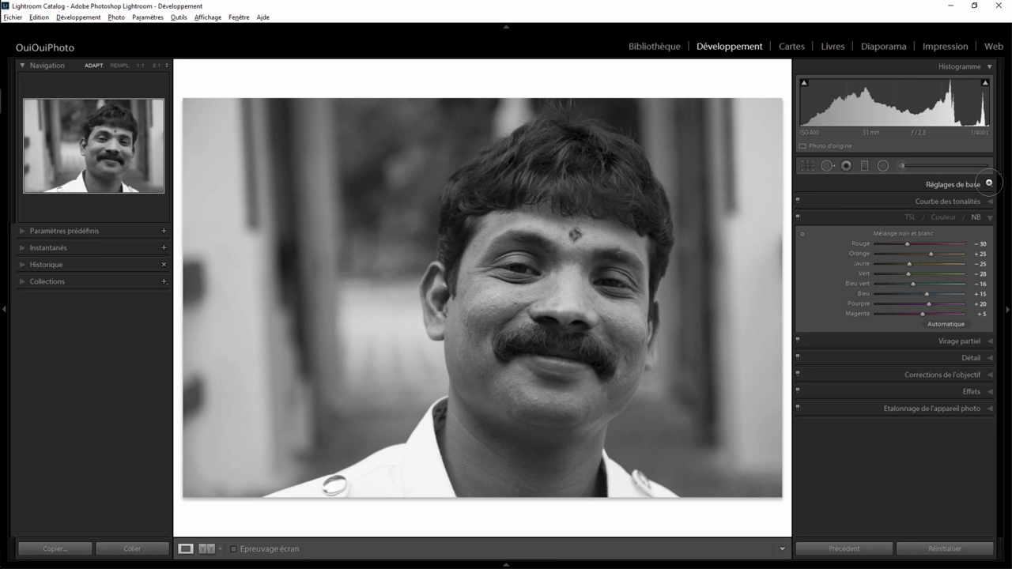
# Add a little clarity and raise the man's portrait contrast to +39.
pyautogui.click(988, 182)
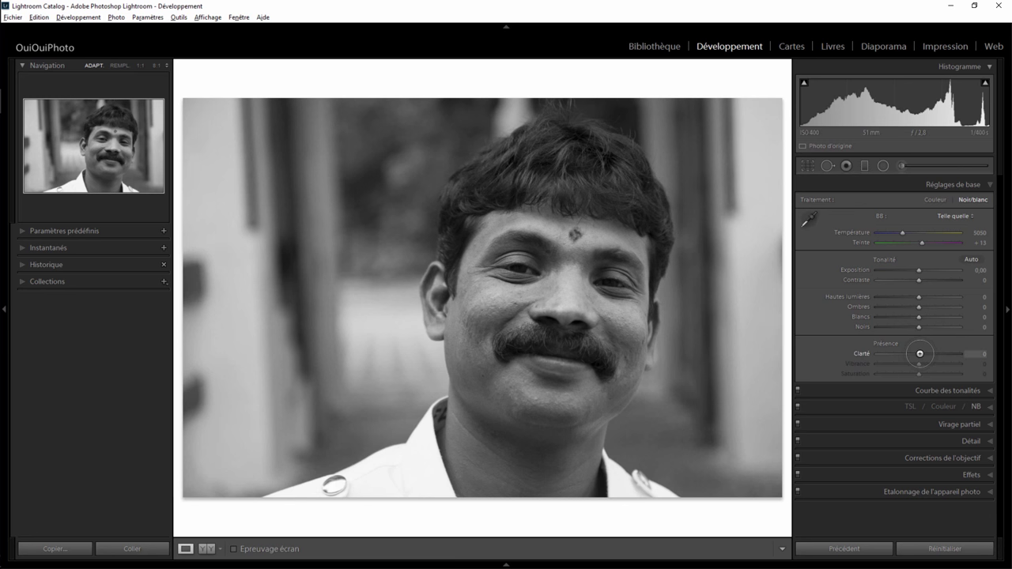
pyautogui.moveTo(920, 353)
pyautogui.mouseDown()
pyautogui.moveTo(973, 352)
pyautogui.moveTo(923, 355)
pyautogui.mouseUp()
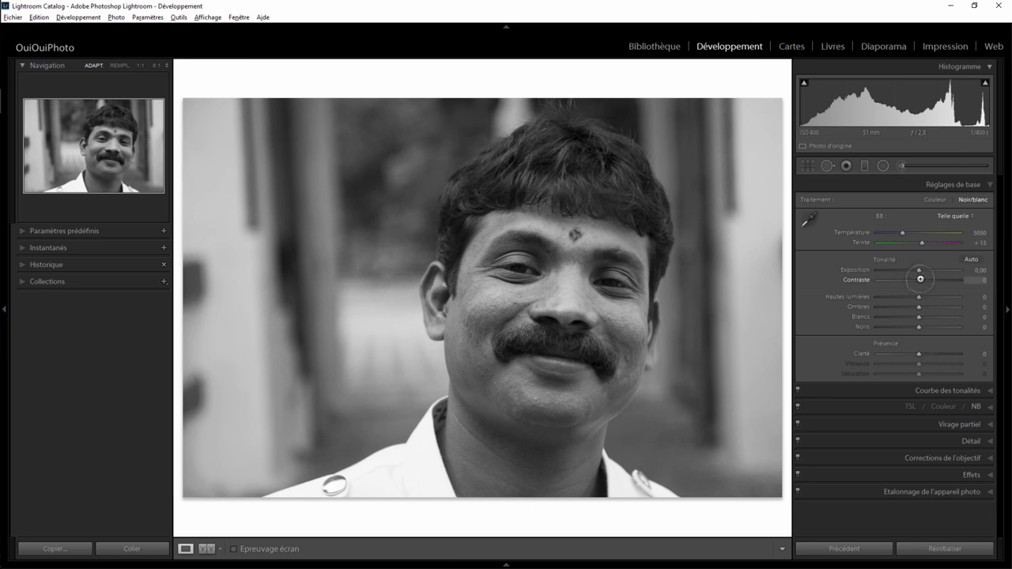
pyautogui.moveTo(920, 280); pyautogui.dragTo(936, 280)
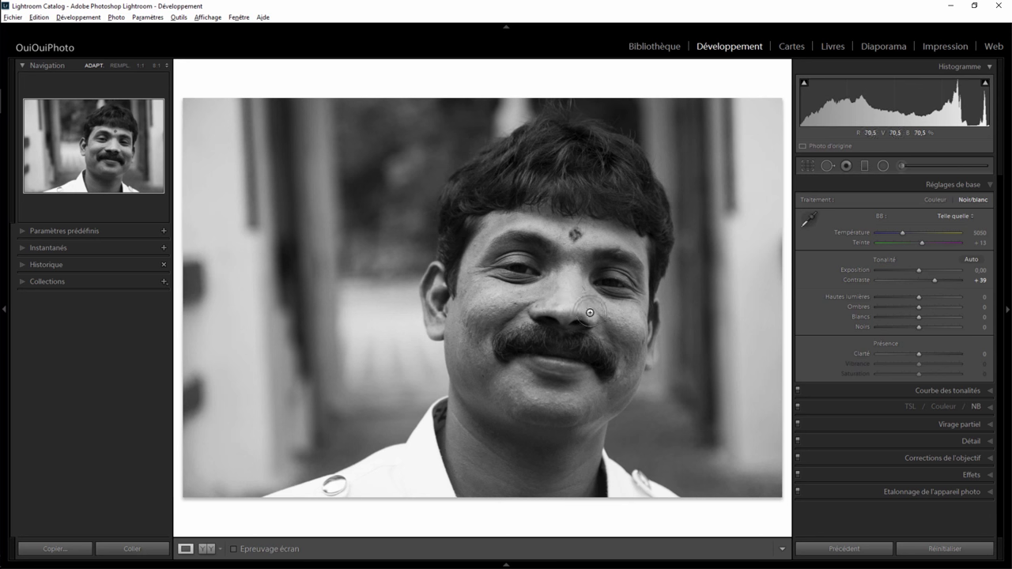
pyautogui.click(904, 164)
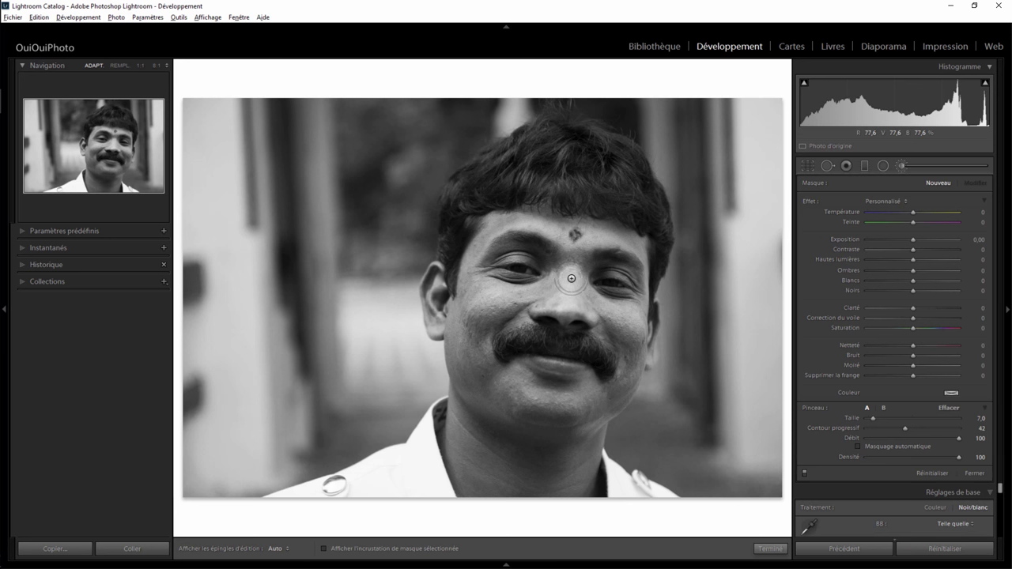
# Brush a spot on the man's face and pull its highlights down to −100.
pyautogui.press('h')
pyautogui.click(566, 279)
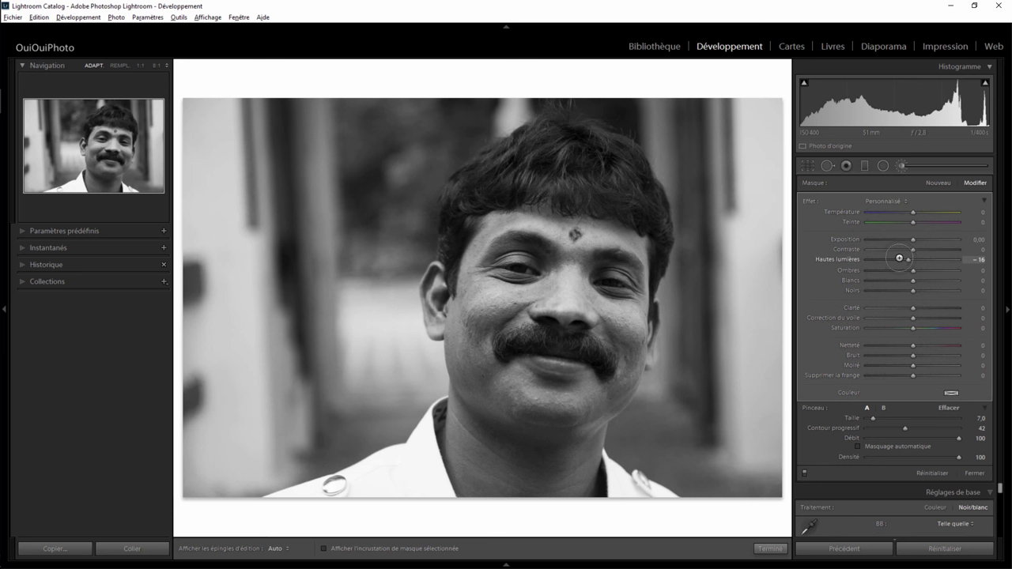
pyautogui.moveTo(892, 261)
pyautogui.mouseDown()
pyautogui.moveTo(931, 262)
pyautogui.moveTo(864, 261)
pyautogui.mouseUp()
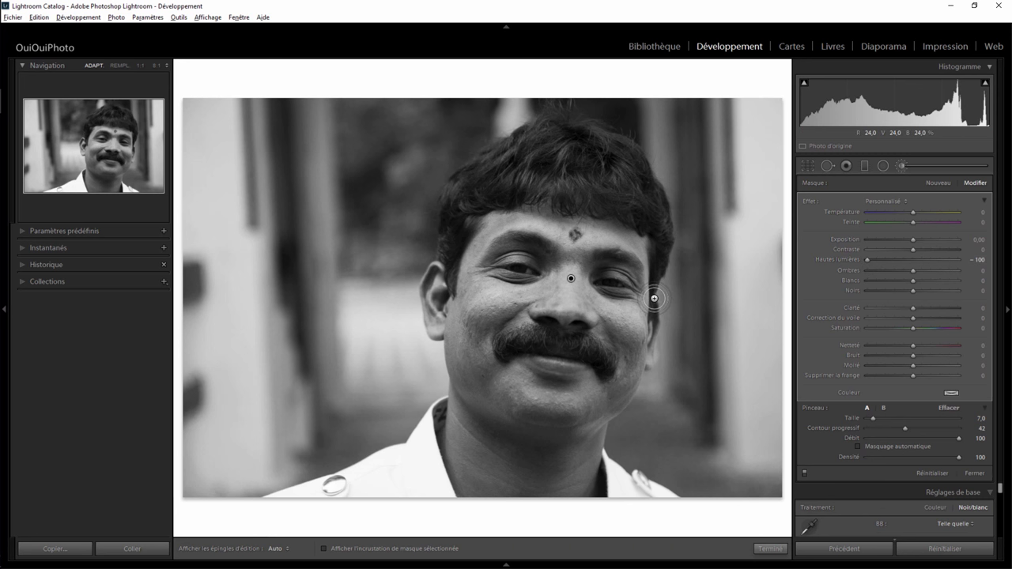
pyautogui.click(771, 548)
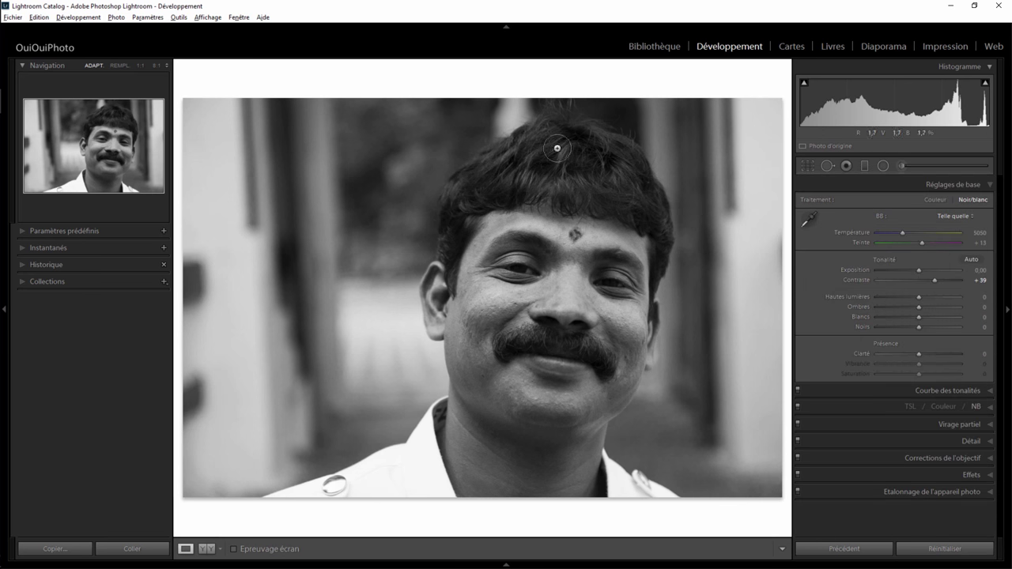
# Brush the moustache with Exposure +0.35, Contrast 21 and Clarity 21.
pyautogui.click(901, 166)
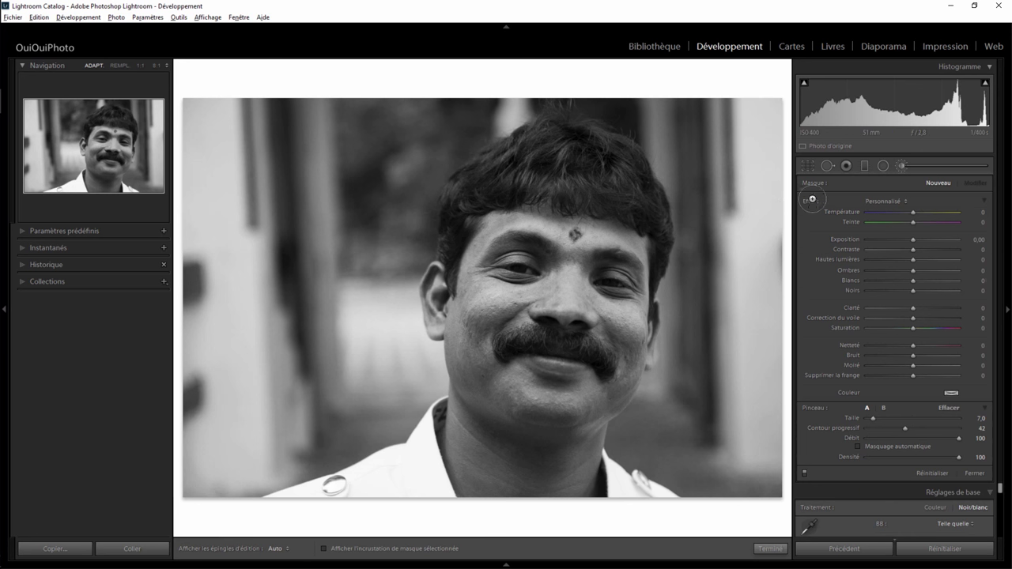
pyautogui.press('h')
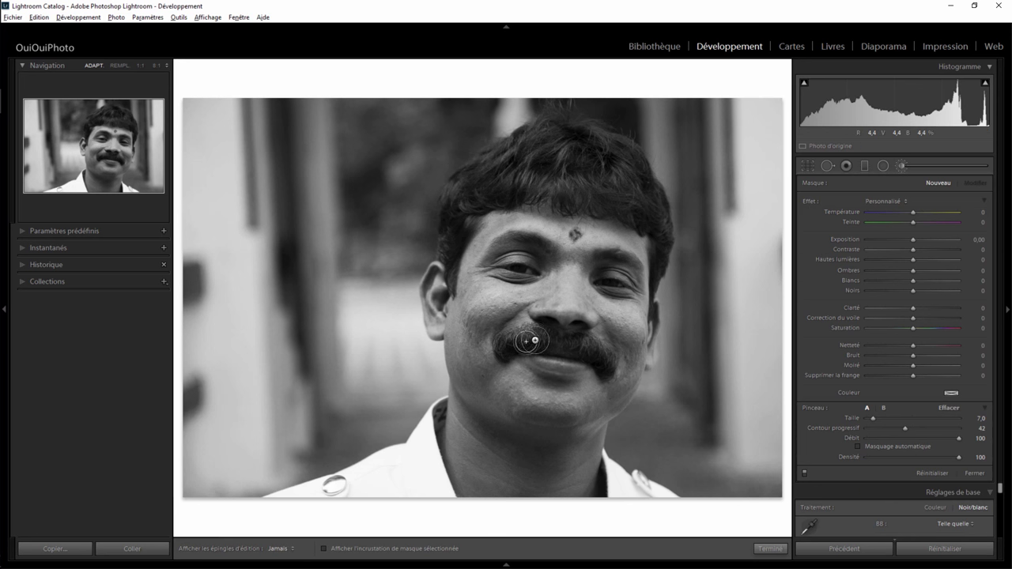
pyautogui.press('h')
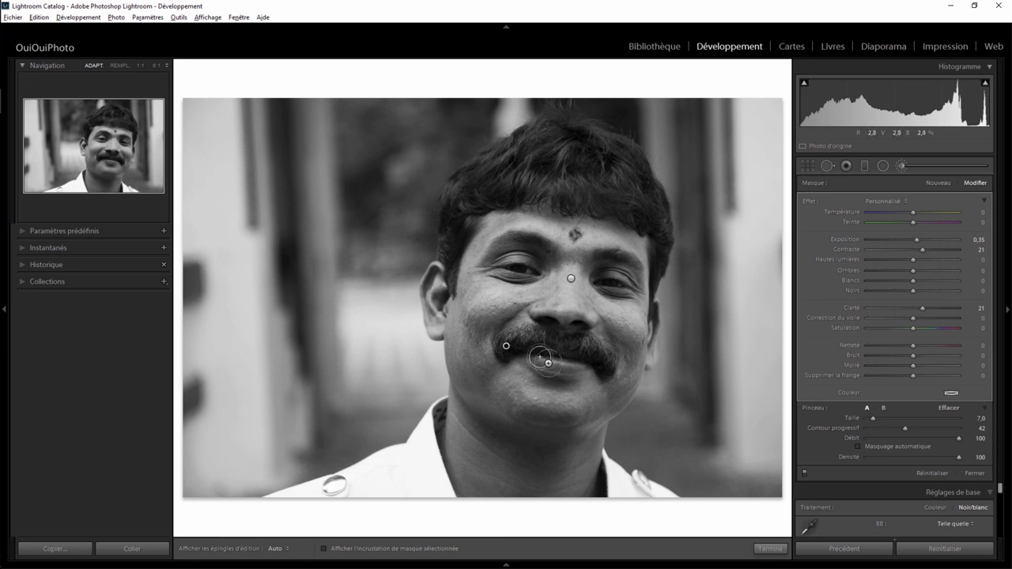
# Paint a new, larger brush mask over the man's hair with Clarity +45.
pyautogui.click(940, 183)
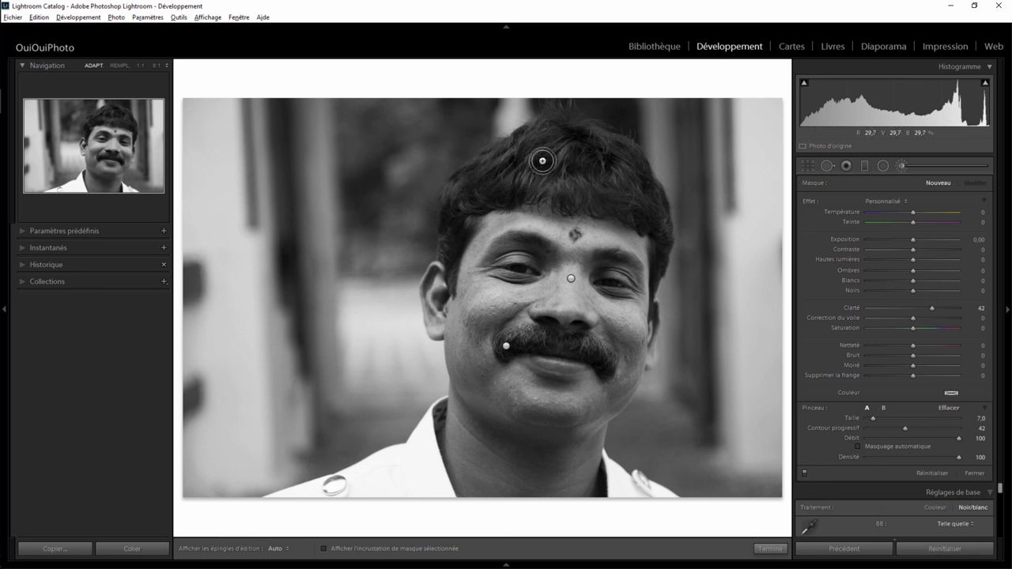
pyautogui.scroll(5, 573, 159)
pyautogui.press('h')
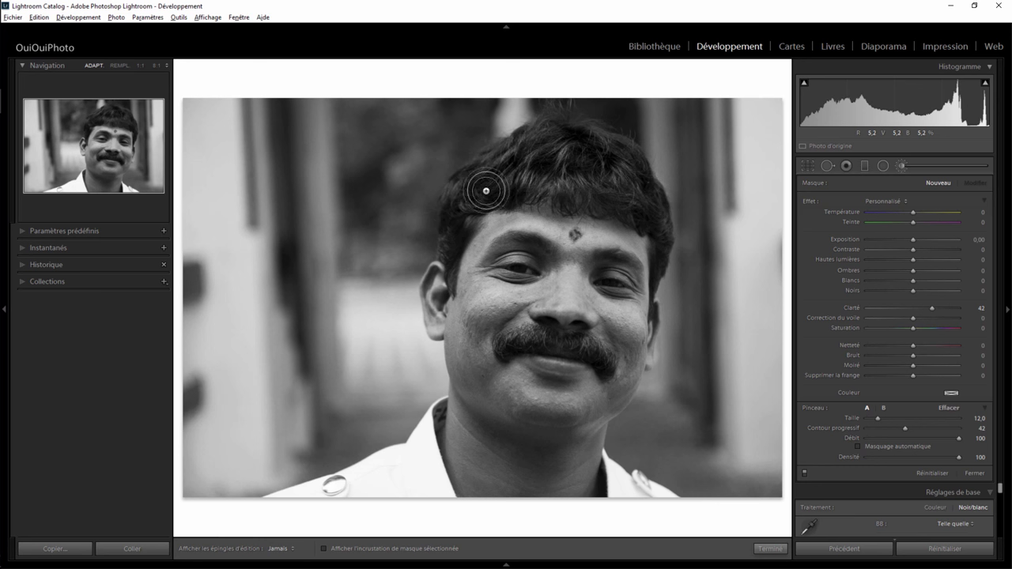
pyautogui.moveTo(637, 202); pyautogui.dragTo(544, 160)
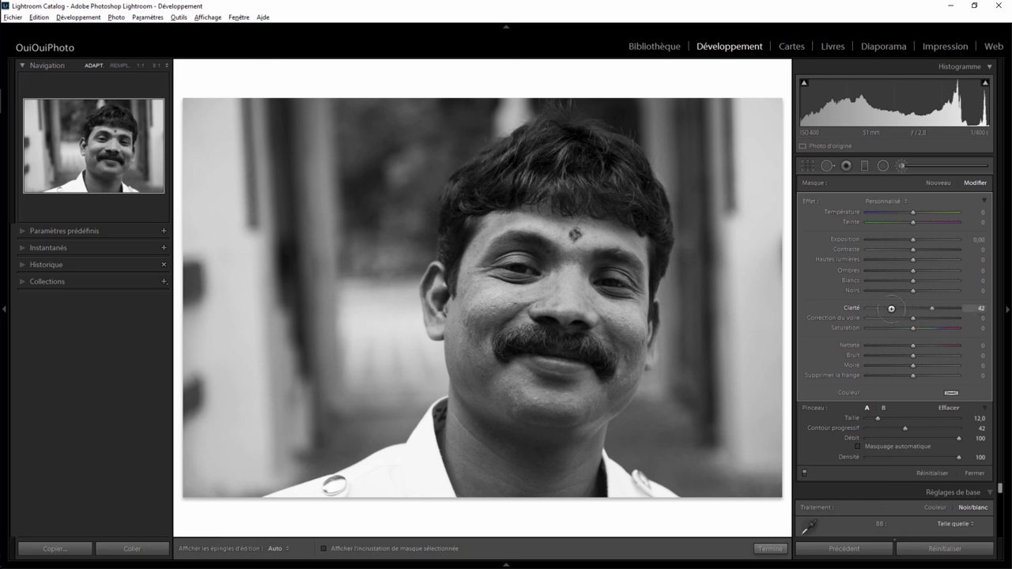
pyautogui.moveTo(869, 319); pyautogui.dragTo(932, 318)
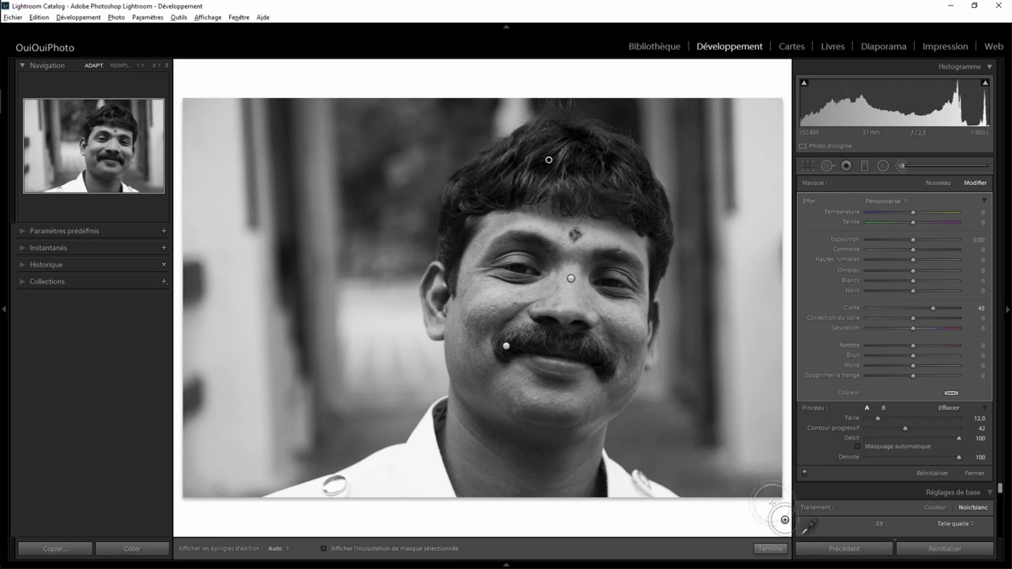
pyautogui.rightClick(729, 522)
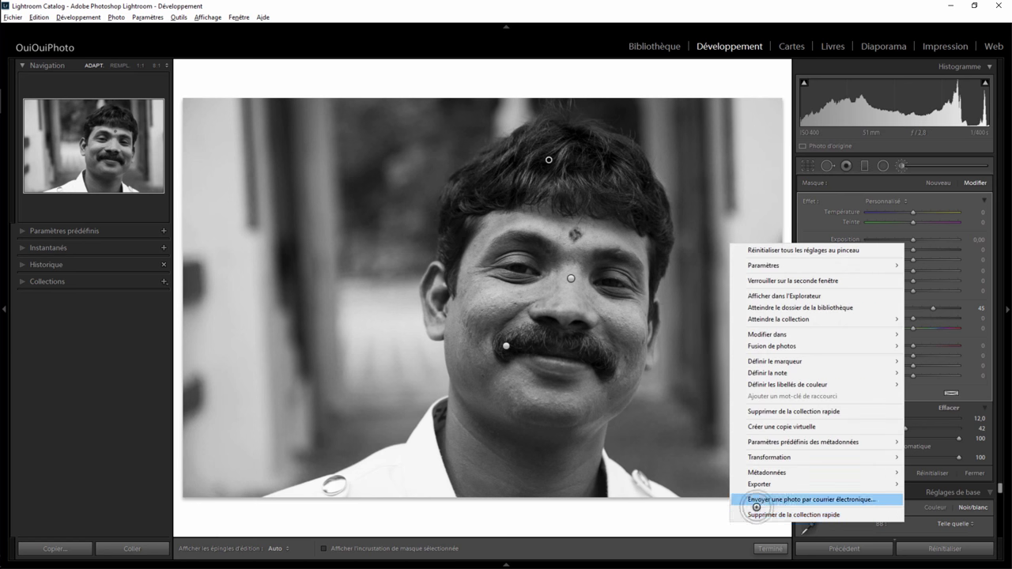
pyautogui.click(772, 543)
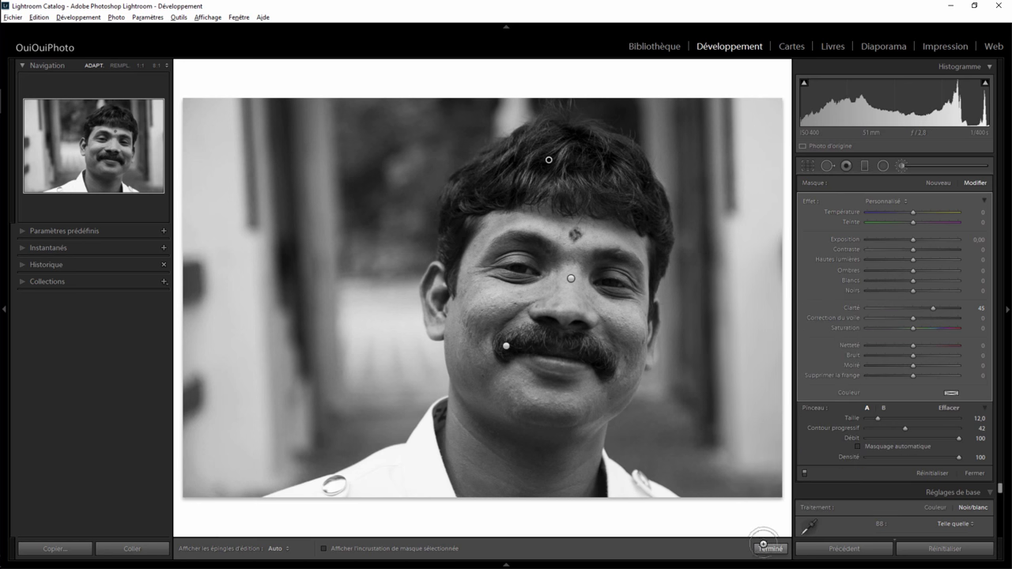
pyautogui.click(768, 547)
# Preview the man's portrait against a black surround, then switch back to white.
pyautogui.rightClick(728, 514)
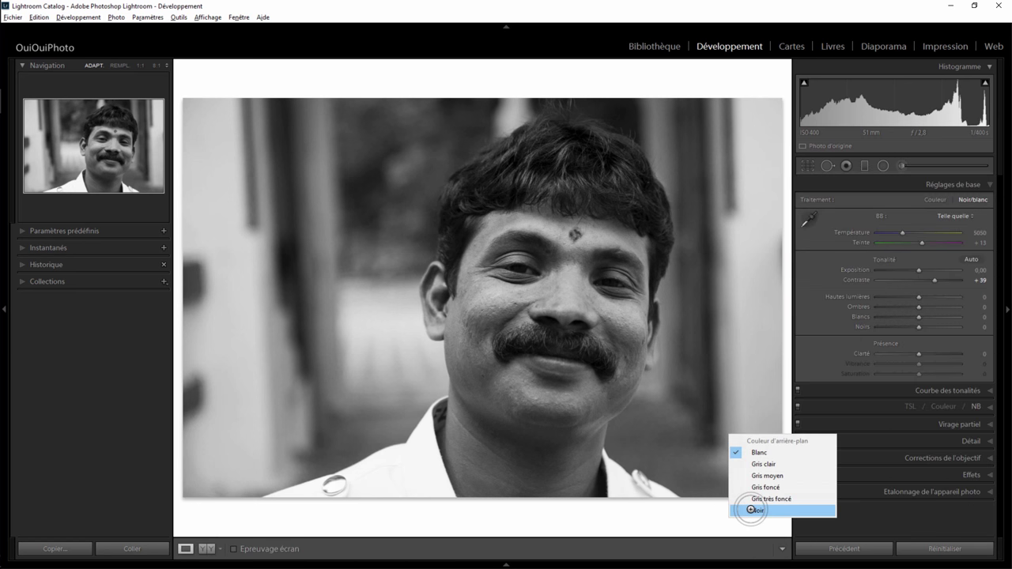
pyautogui.click(750, 509)
pyautogui.rightClick(738, 511)
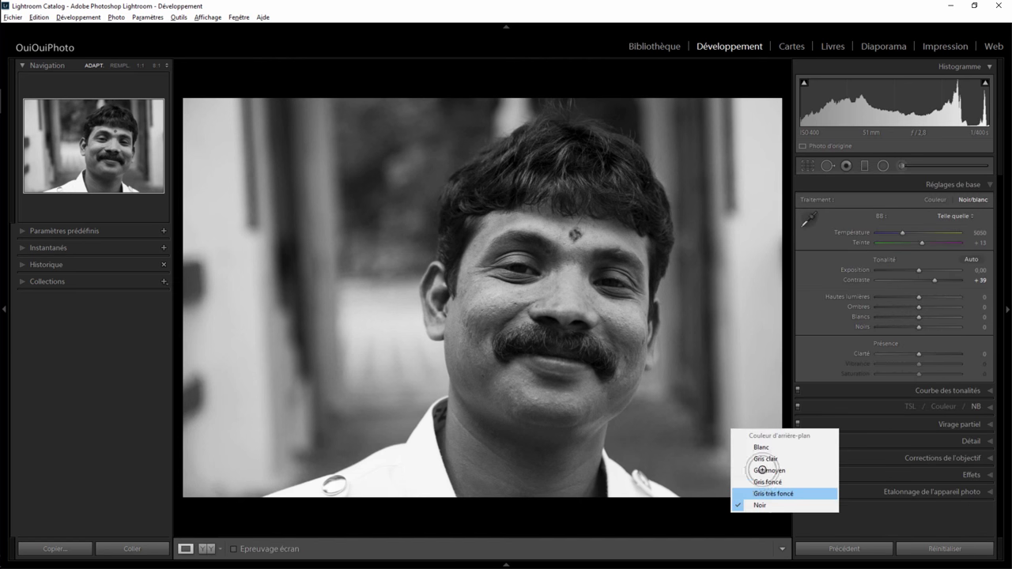
pyautogui.click(763, 447)
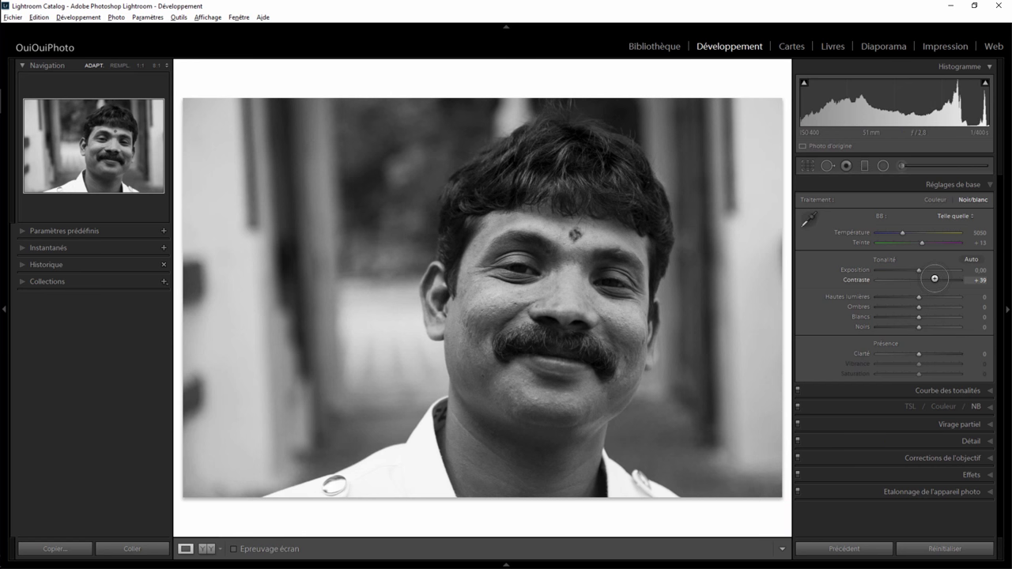
# Set contrast to +57 and highlights to −38, rechecking against black and white surrounds.
pyautogui.moveTo(934, 278); pyautogui.dragTo(900, 296)
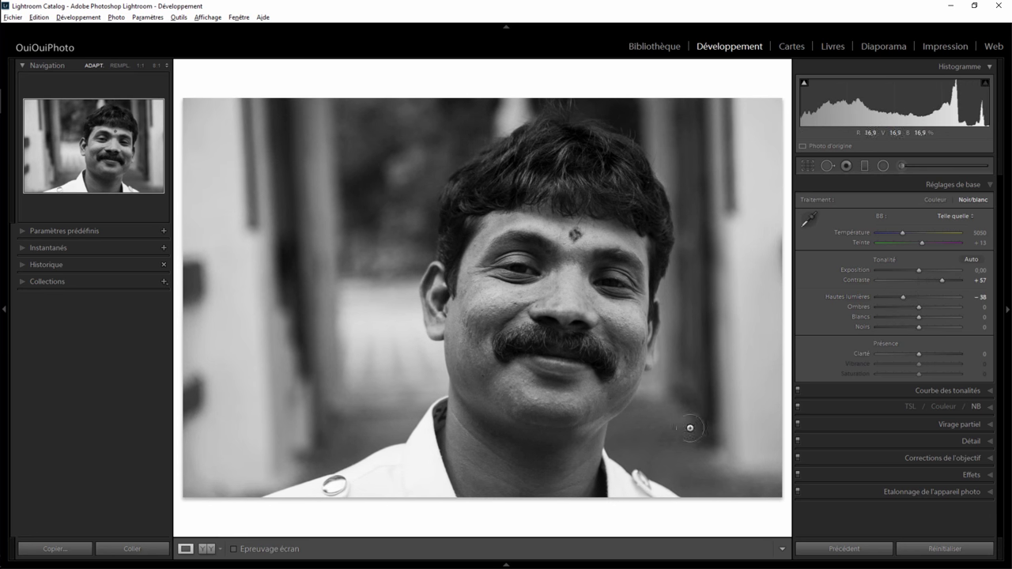
pyautogui.rightClick(720, 515)
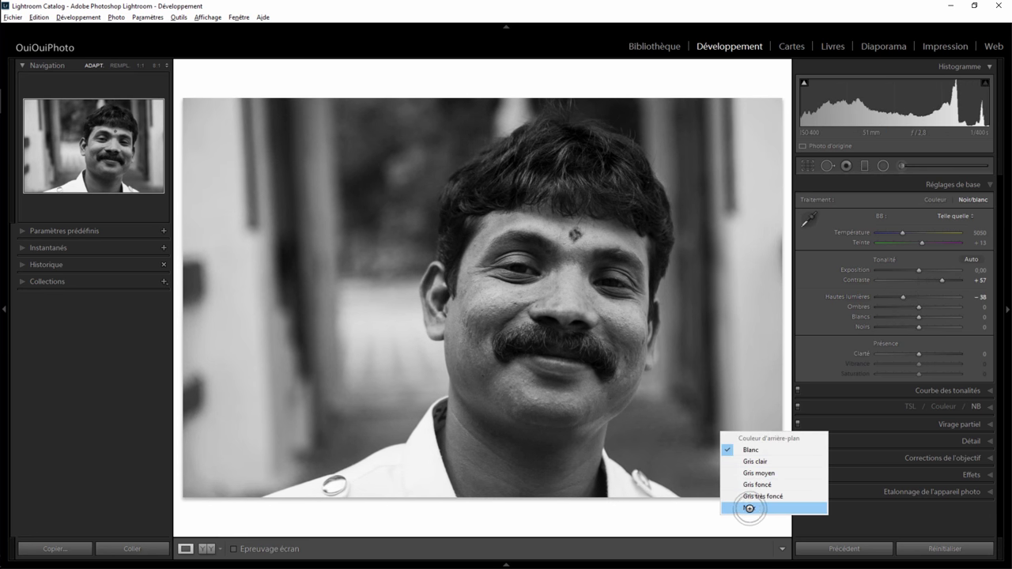
pyautogui.click(751, 507)
pyautogui.rightClick(658, 516)
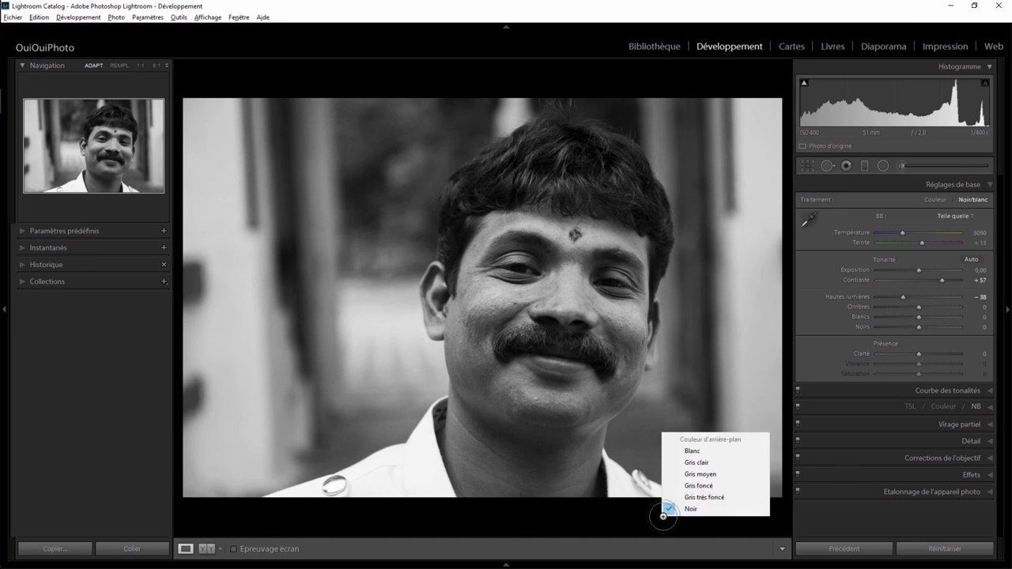
pyautogui.click(696, 455)
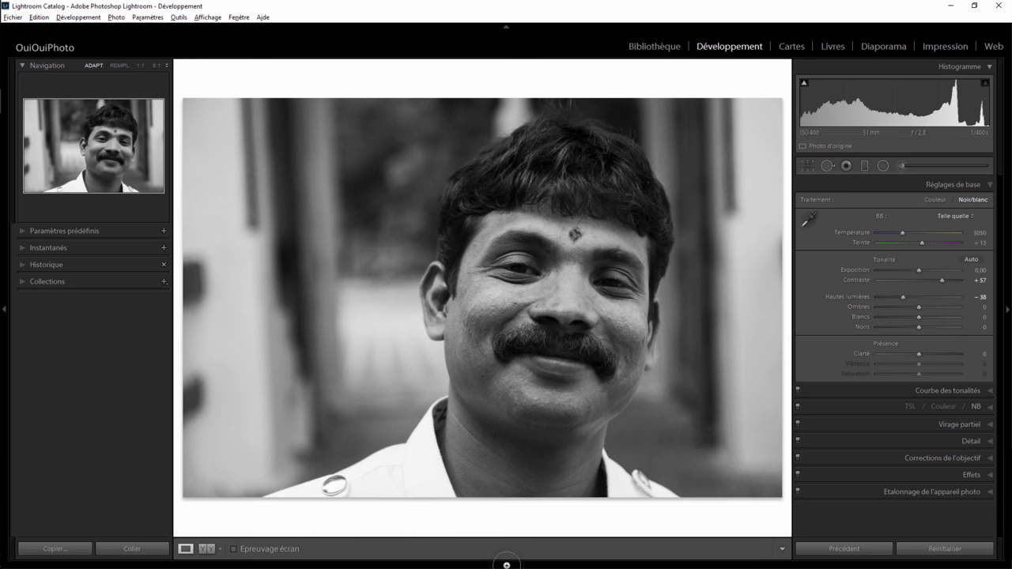
pyautogui.click(506, 565)
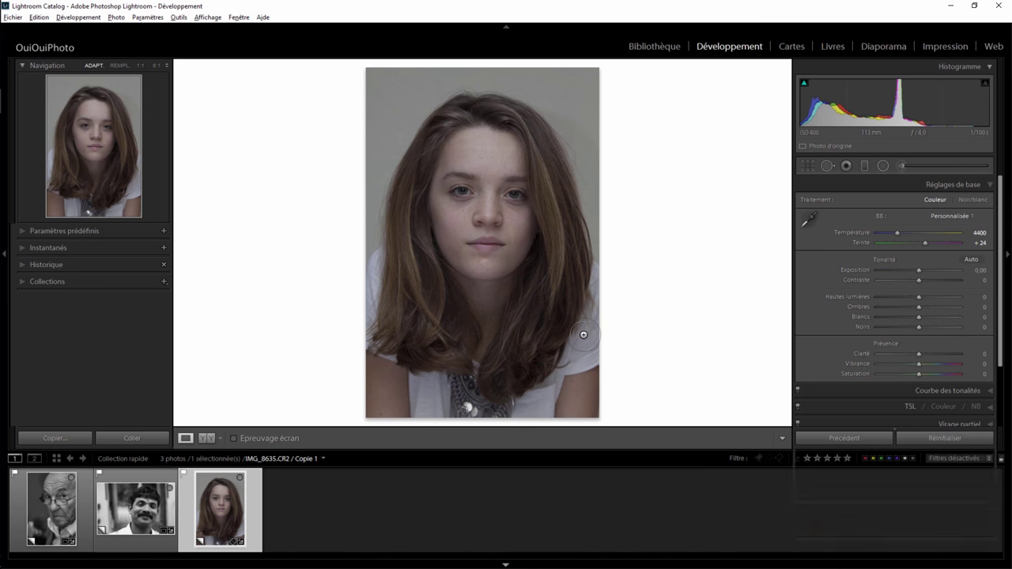
# Slightly straighten the young woman's portrait and tighten the crop from the top-left corner.
pyautogui.press('F6')
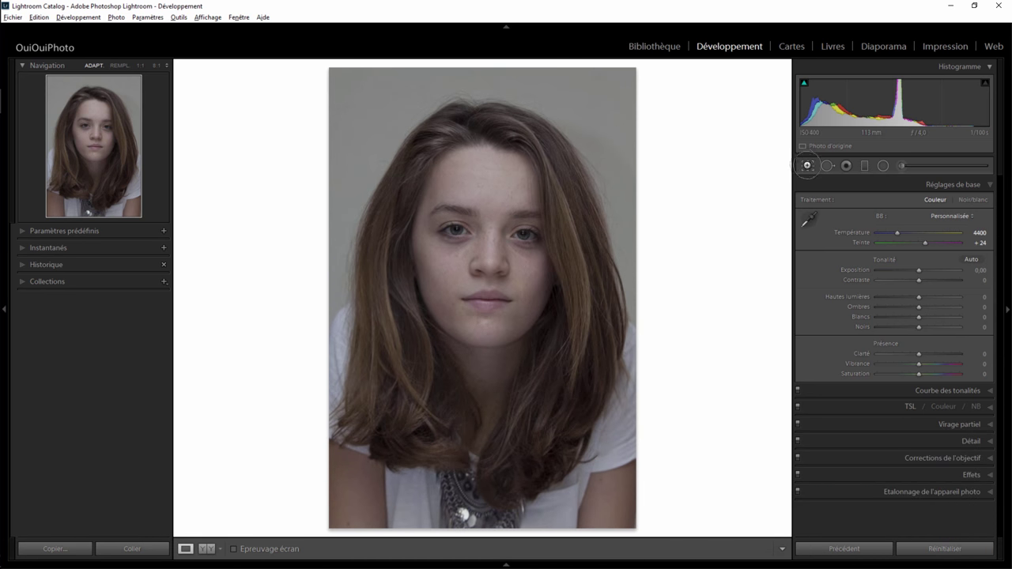
pyautogui.click(807, 165)
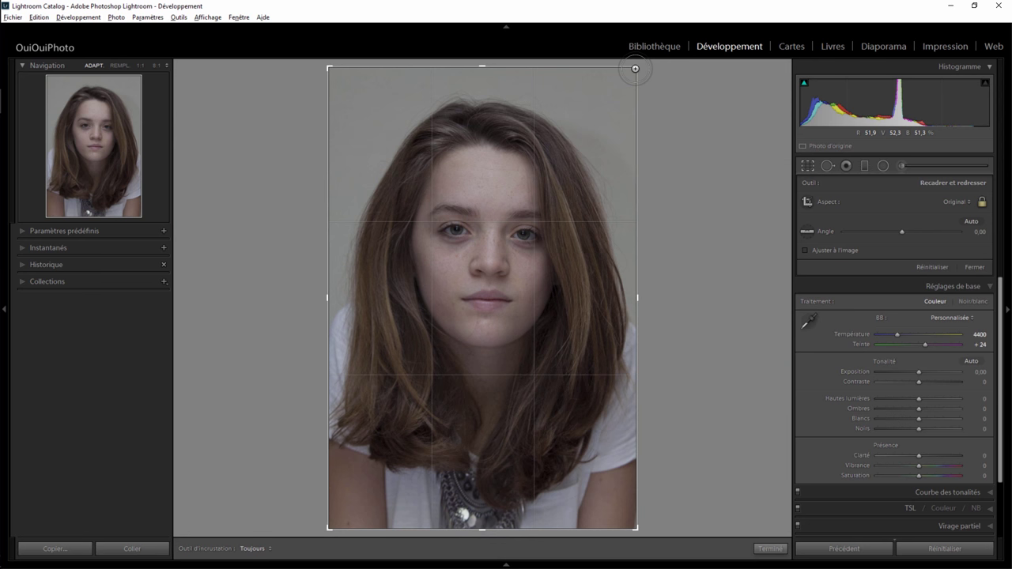
pyautogui.moveTo(635, 69); pyautogui.dragTo(631, 71)
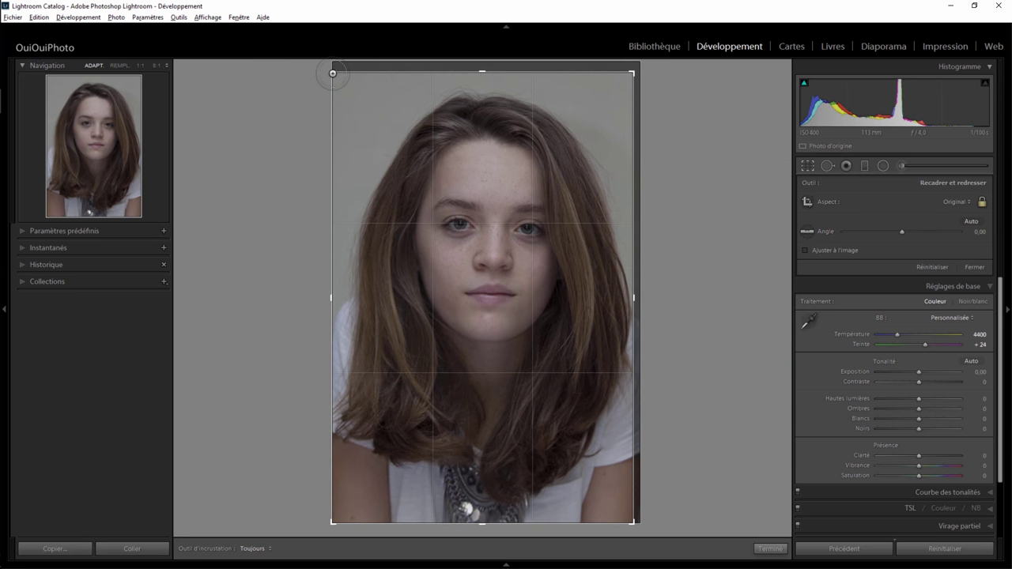
pyautogui.moveTo(336, 75); pyautogui.dragTo(342, 83)
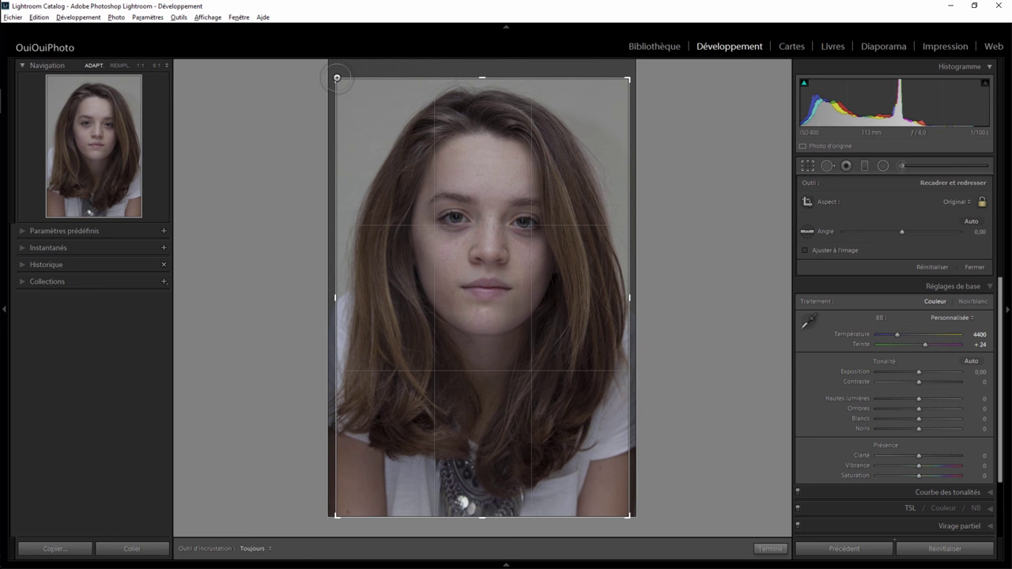
pyautogui.click(770, 547)
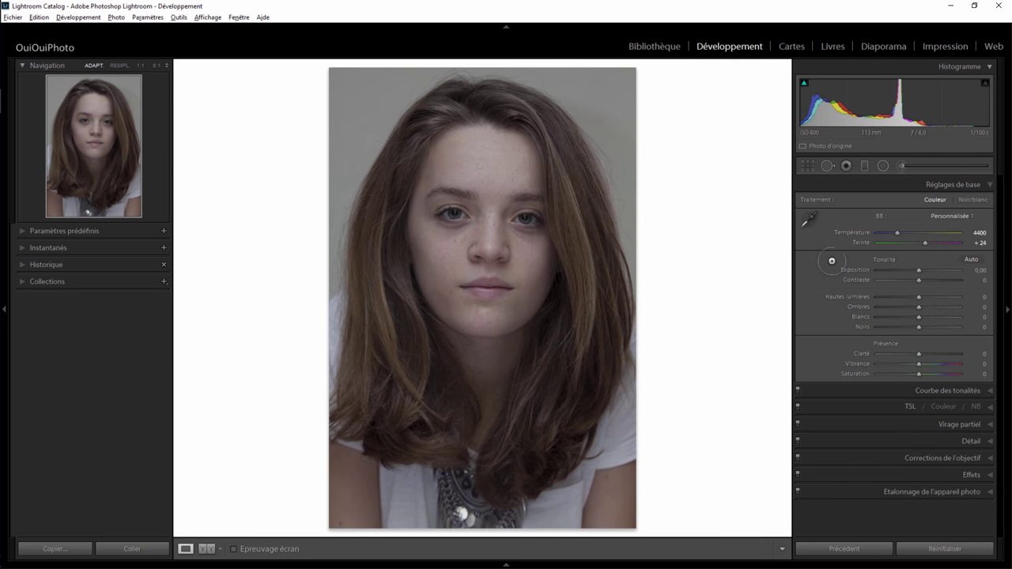
# Convert the woman's portrait to black and white, keeping the red and orange mix at 0.
pyautogui.click(986, 201)
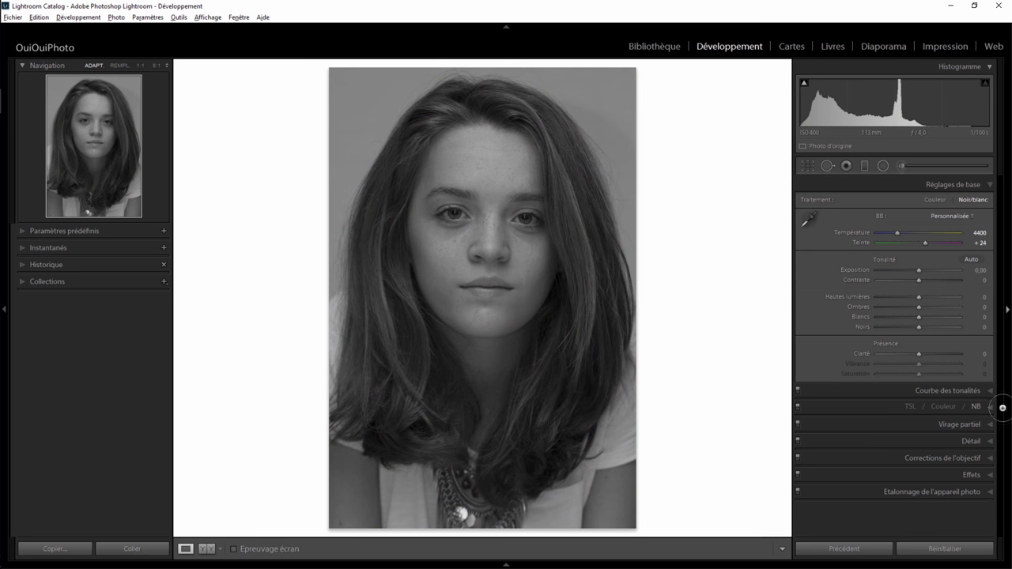
pyautogui.click(980, 406)
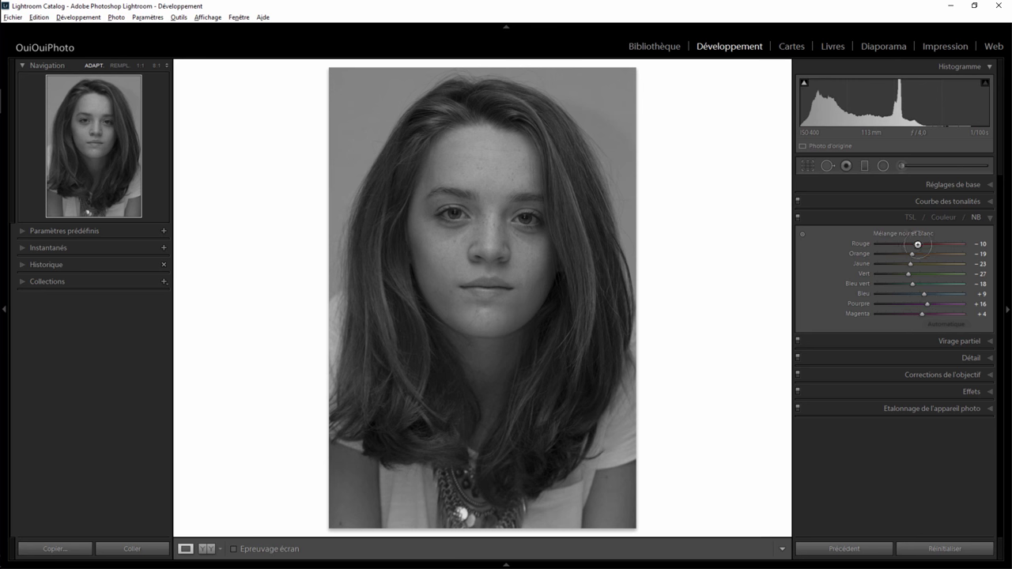
pyautogui.moveTo(917, 244)
pyautogui.mouseDown()
pyautogui.moveTo(841, 246)
pyautogui.moveTo(993, 242)
pyautogui.moveTo(909, 243)
pyautogui.mouseUp()
pyautogui.doubleClick(908, 245)
pyautogui.moveTo(911, 253)
pyautogui.mouseDown()
pyautogui.moveTo(845, 253)
pyautogui.moveTo(1008, 252)
pyautogui.mouseUp()
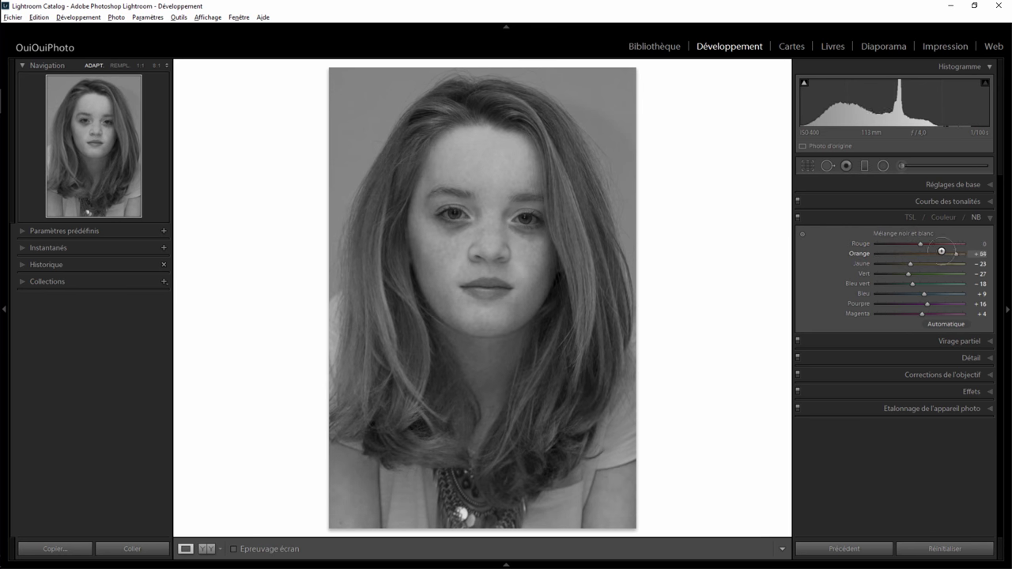
pyautogui.moveTo(940, 250); pyautogui.dragTo(920, 251)
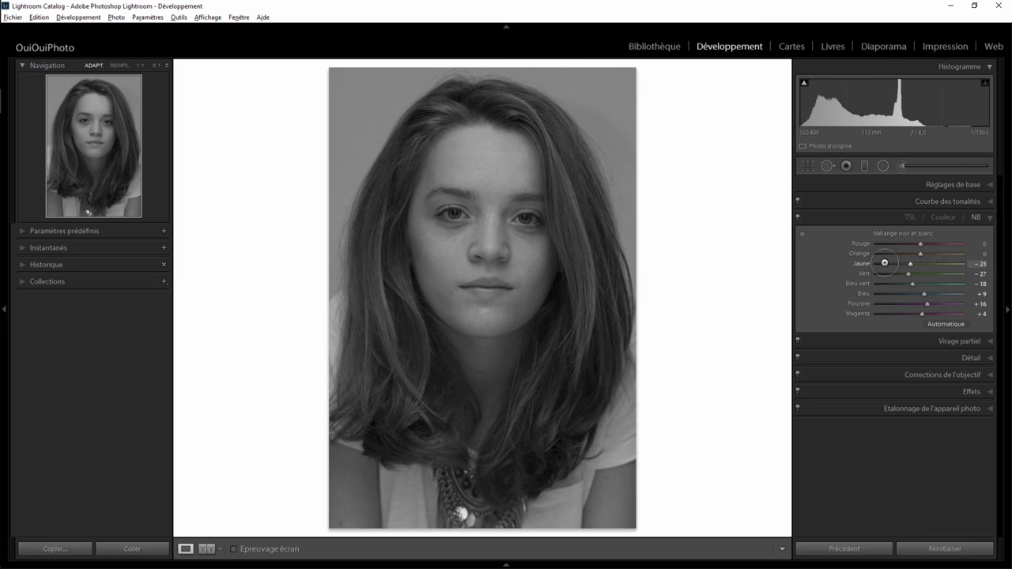
# Set the black-and-white portrait to exposure +0,73, contrast +32 and clarity +29.
pyautogui.click(989, 182)
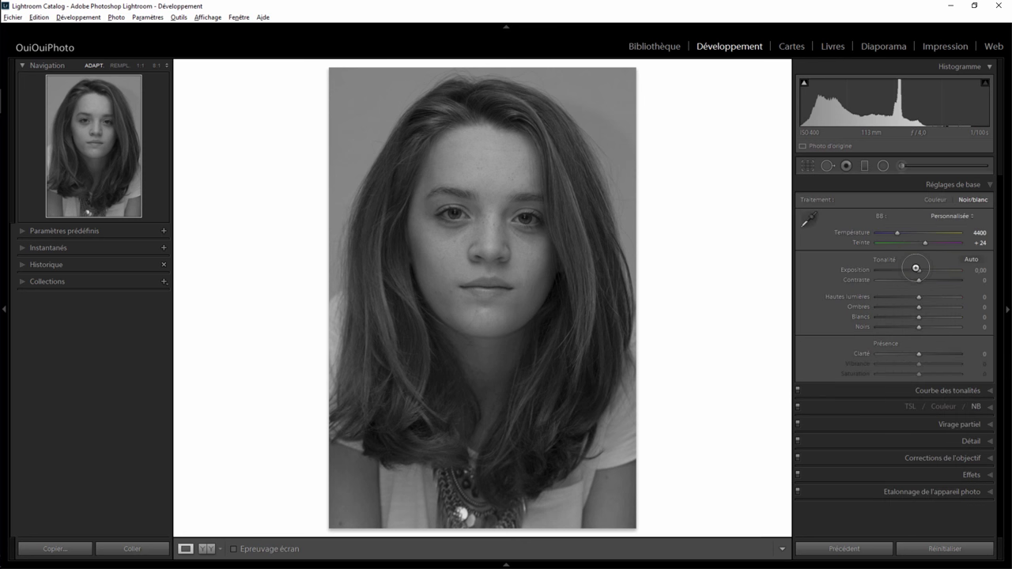
pyautogui.moveTo(916, 268); pyautogui.dragTo(927, 270)
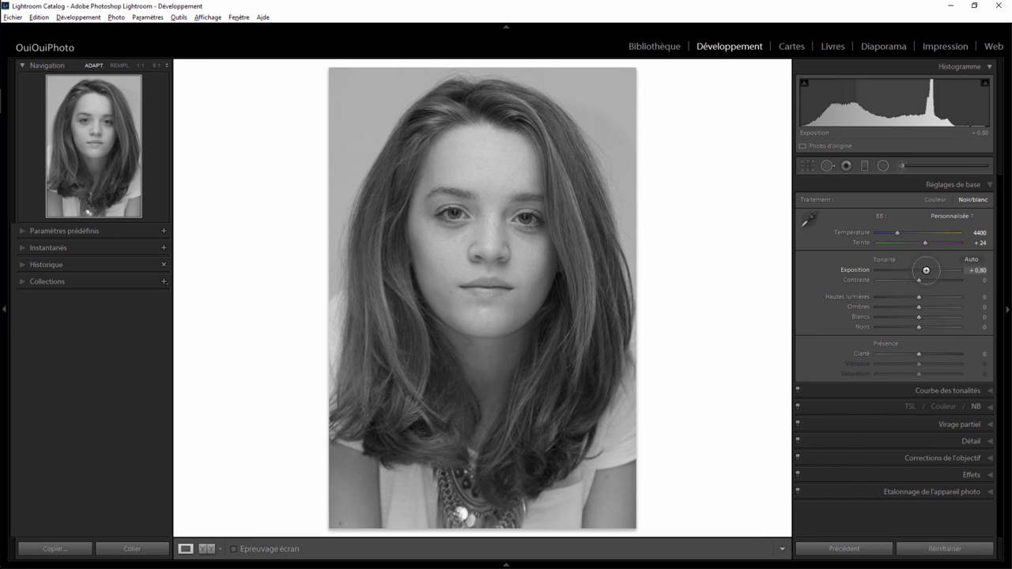
pyautogui.moveTo(935, 269); pyautogui.dragTo(925, 268)
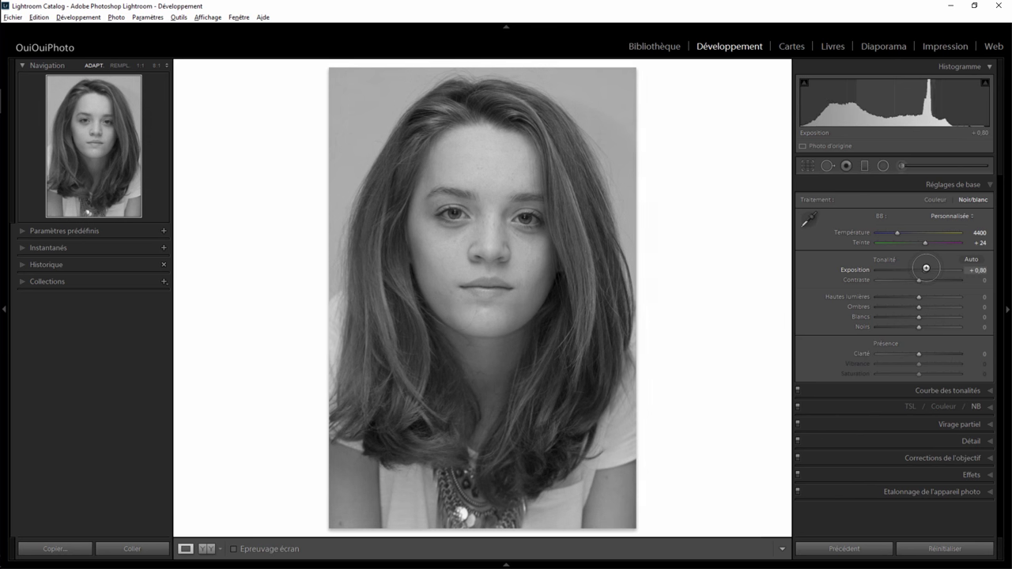
pyautogui.moveTo(925, 268); pyautogui.dragTo(930, 277)
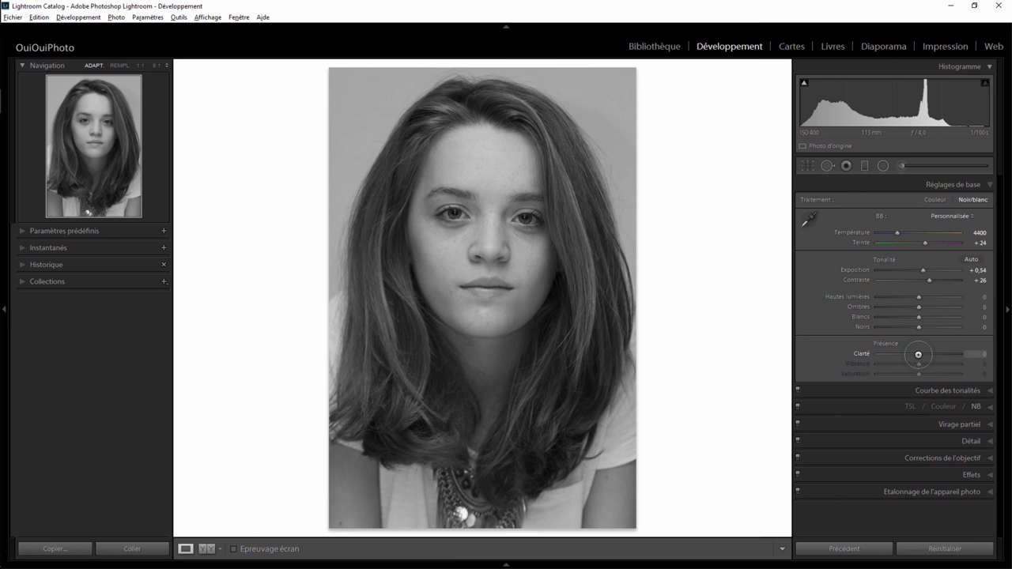
pyautogui.moveTo(957, 357)
pyautogui.mouseDown()
pyautogui.moveTo(978, 357)
pyautogui.moveTo(944, 358)
pyautogui.mouseUp()
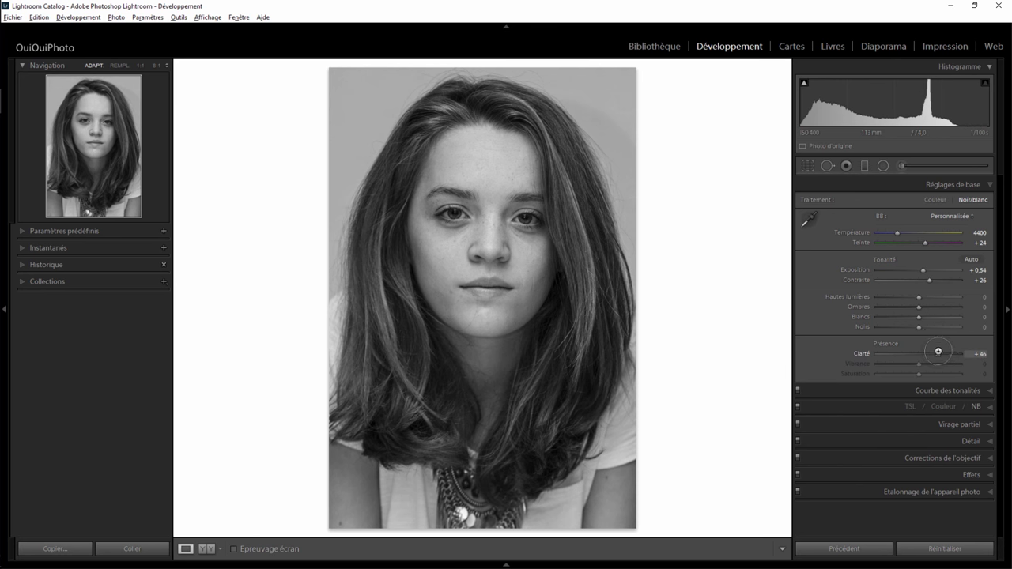
pyautogui.moveTo(927, 352); pyautogui.dragTo(927, 355)
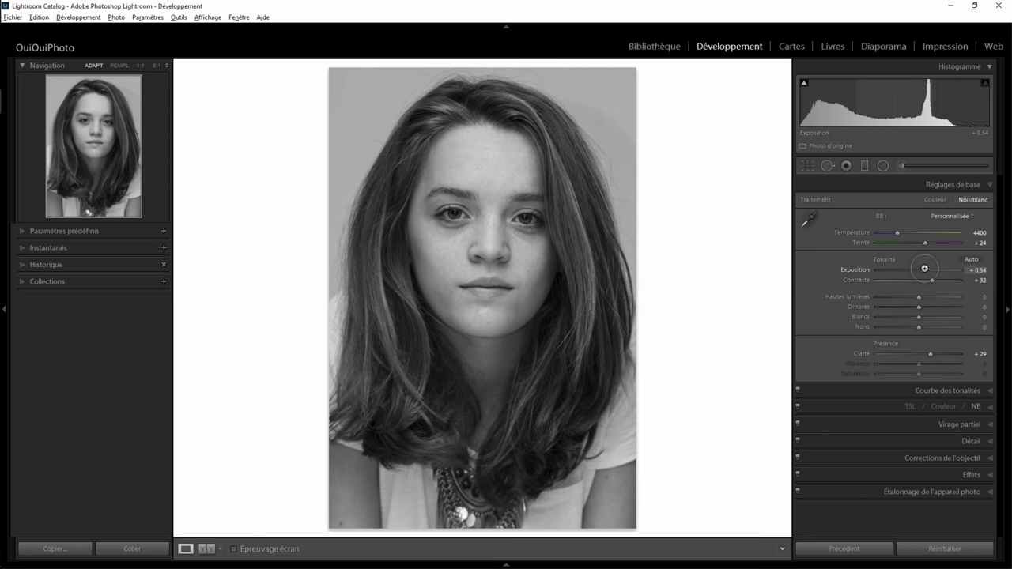
pyautogui.moveTo(924, 269); pyautogui.dragTo(926, 269)
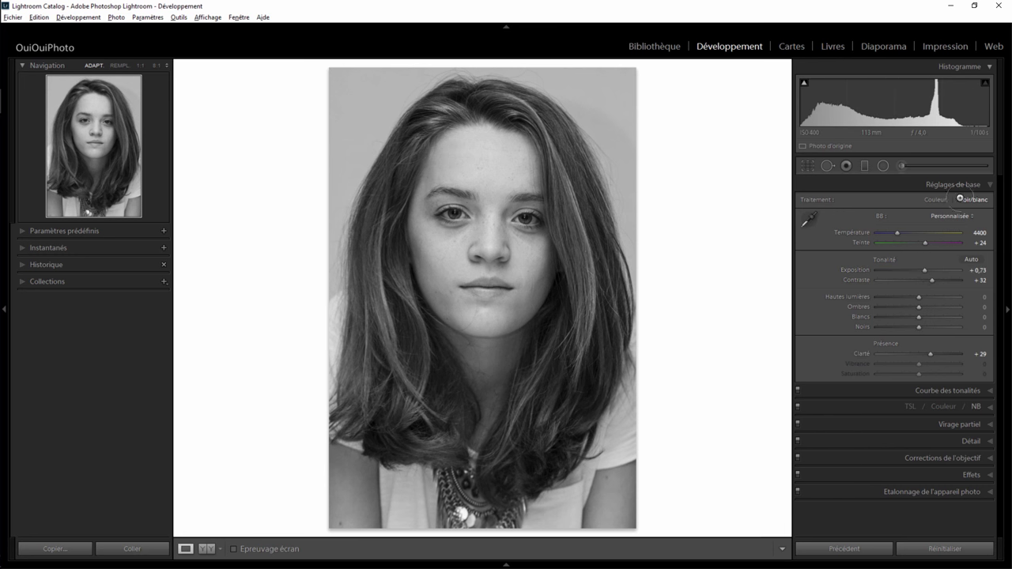
# Place an inverted radial filter on the forehead with highlights −35 and feather 44.
pyautogui.click(883, 165)
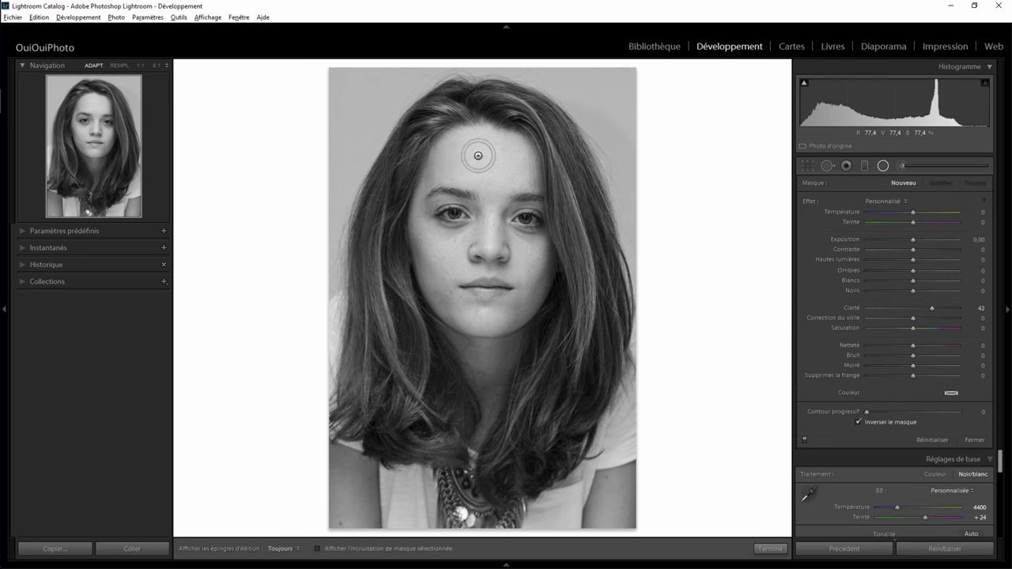
pyautogui.moveTo(467, 152); pyautogui.dragTo(540, 189)
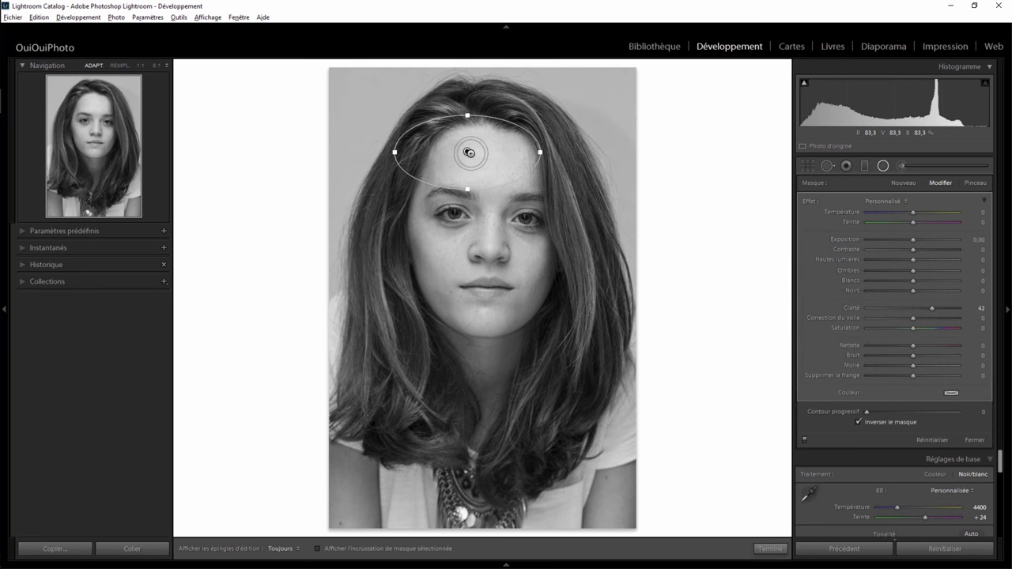
pyautogui.moveTo(468, 152); pyautogui.dragTo(480, 161)
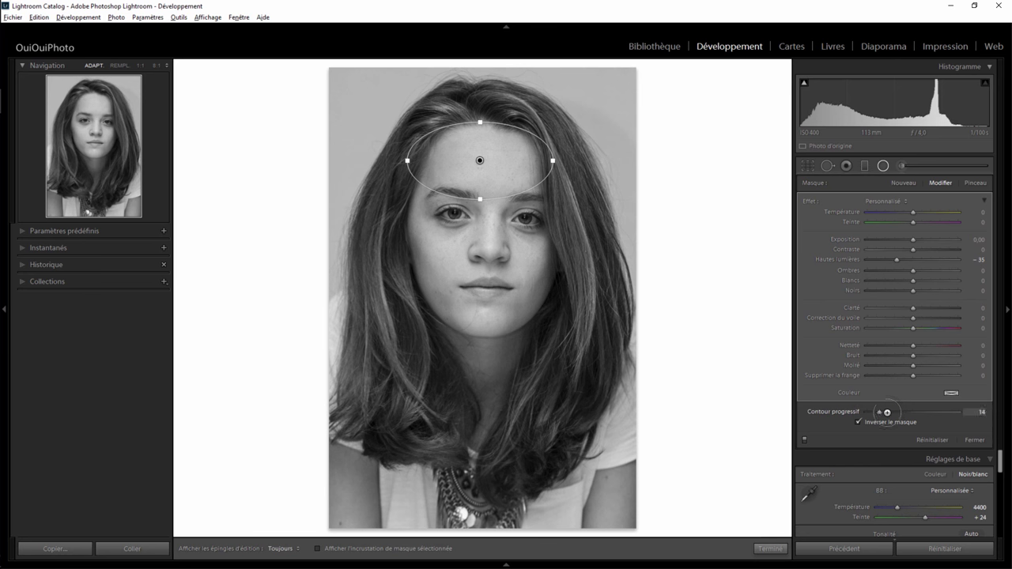
pyautogui.click(771, 548)
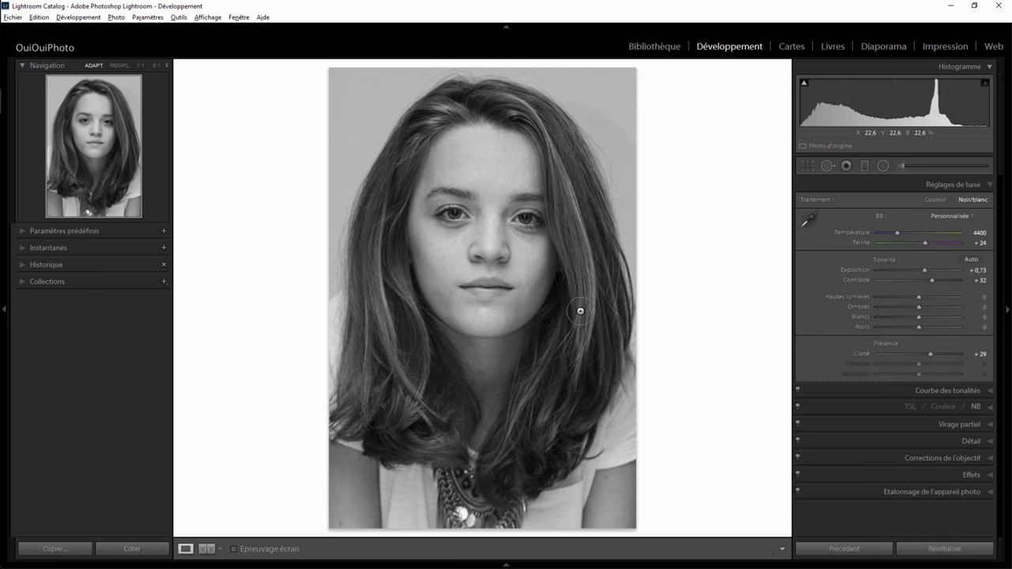
# At 1:1, heal the dark circle under the first eye using cheek skin below as source.
pyautogui.click(463, 228)
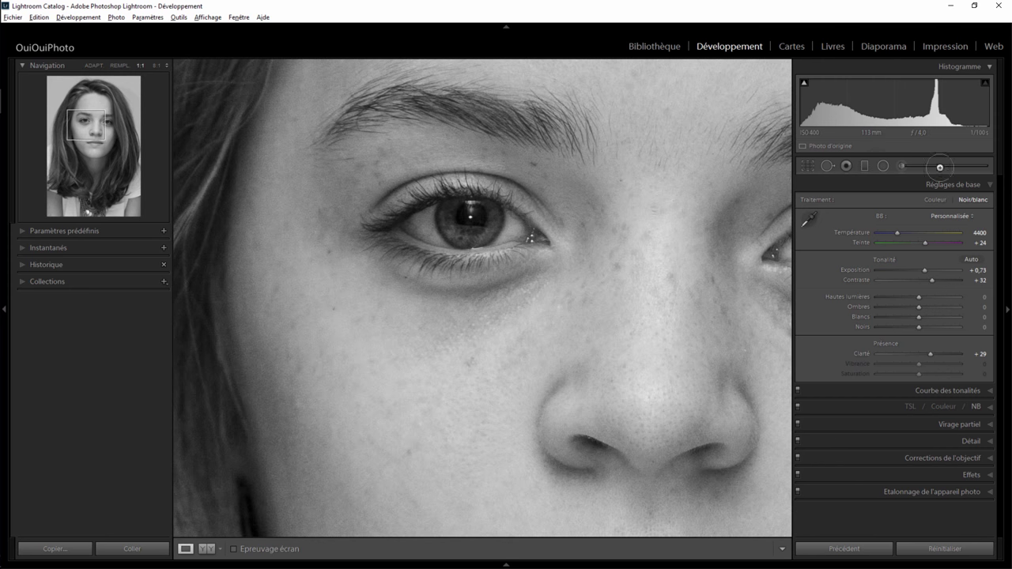
pyautogui.click(830, 166)
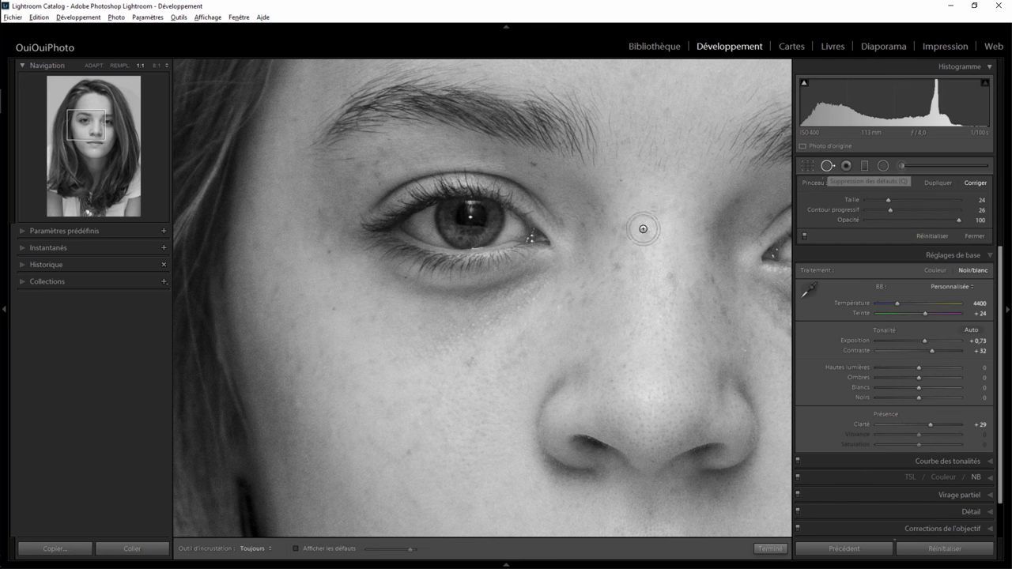
pyautogui.scroll(2, 544, 276)
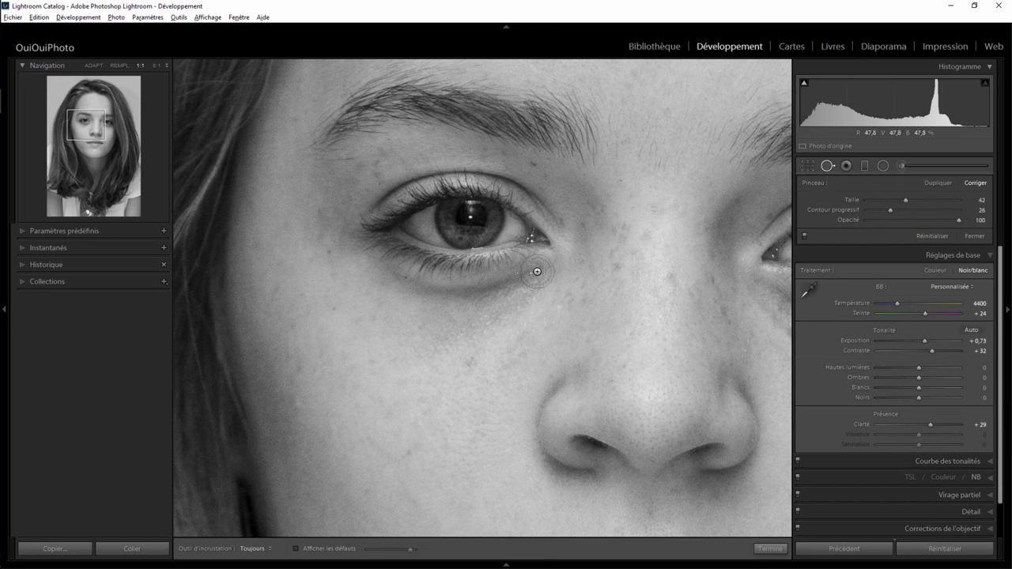
pyautogui.moveTo(535, 269)
pyautogui.mouseDown()
pyautogui.moveTo(510, 285)
pyautogui.moveTo(392, 285)
pyautogui.mouseUp()
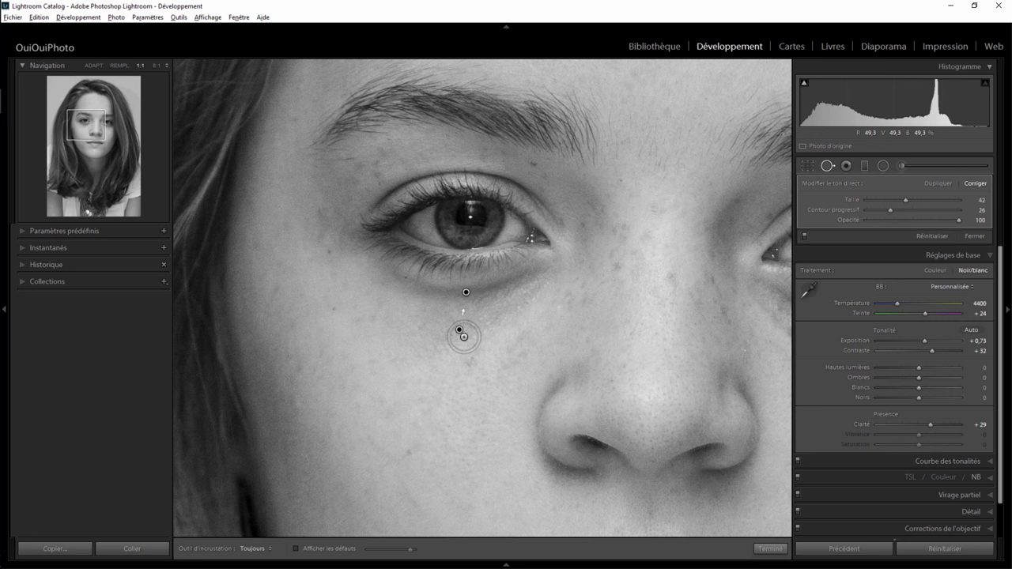
pyautogui.moveTo(461, 331); pyautogui.dragTo(465, 380)
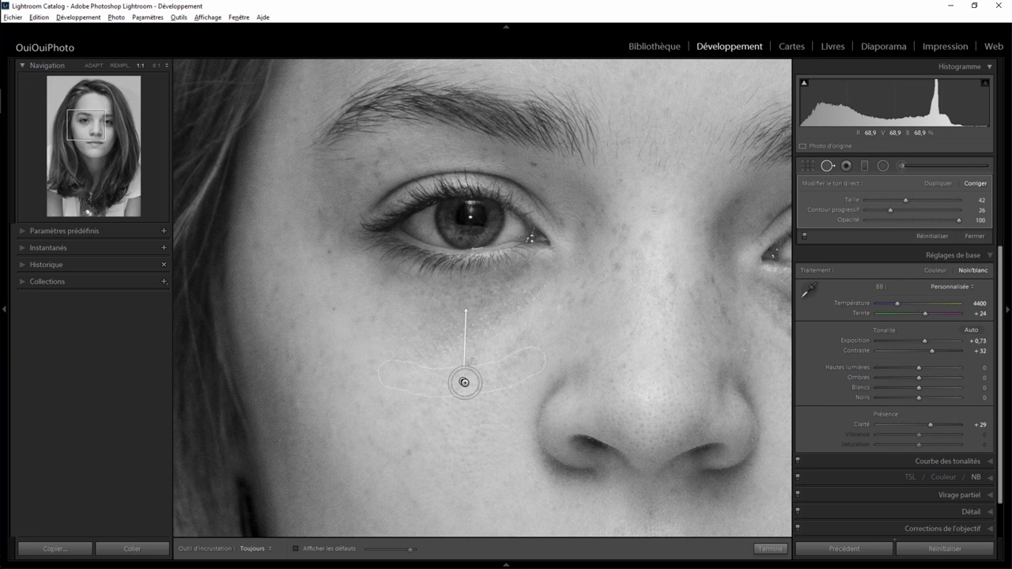
pyautogui.moveTo(465, 382); pyautogui.dragTo(463, 382)
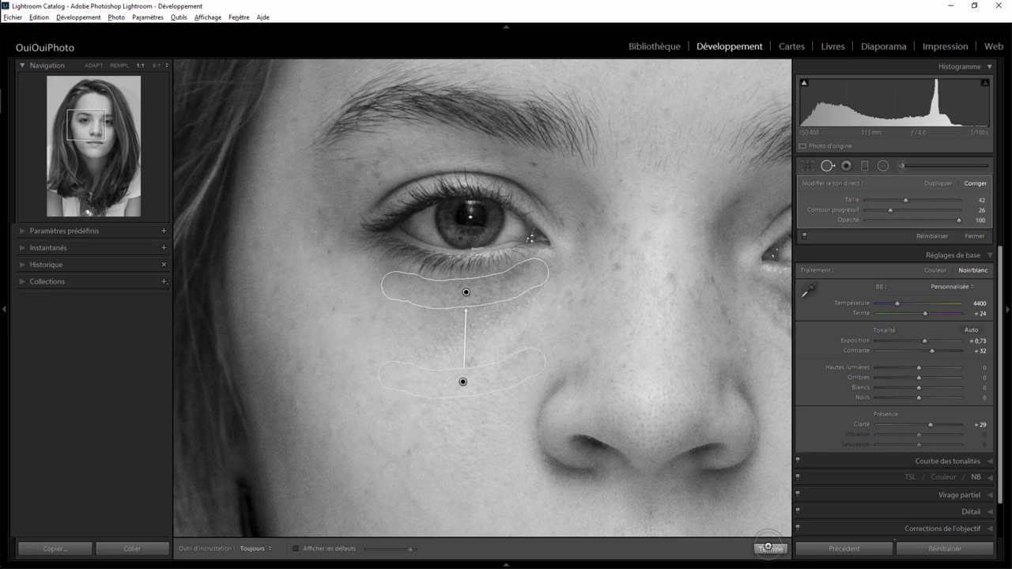
pyautogui.click(771, 548)
# Heal under the other eye from lower cheek skin, then zoom out to the full portrait.
pyautogui.moveTo(701, 301)
pyautogui.mouseDown()
pyautogui.moveTo(380, 335)
pyautogui.moveTo(338, 305)
pyautogui.mouseUp()
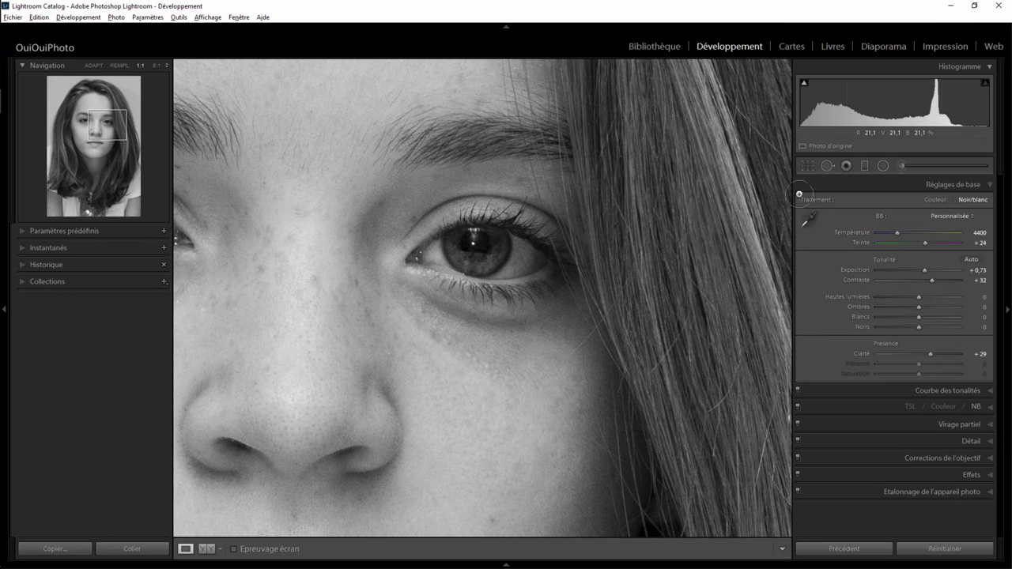
pyautogui.click(827, 165)
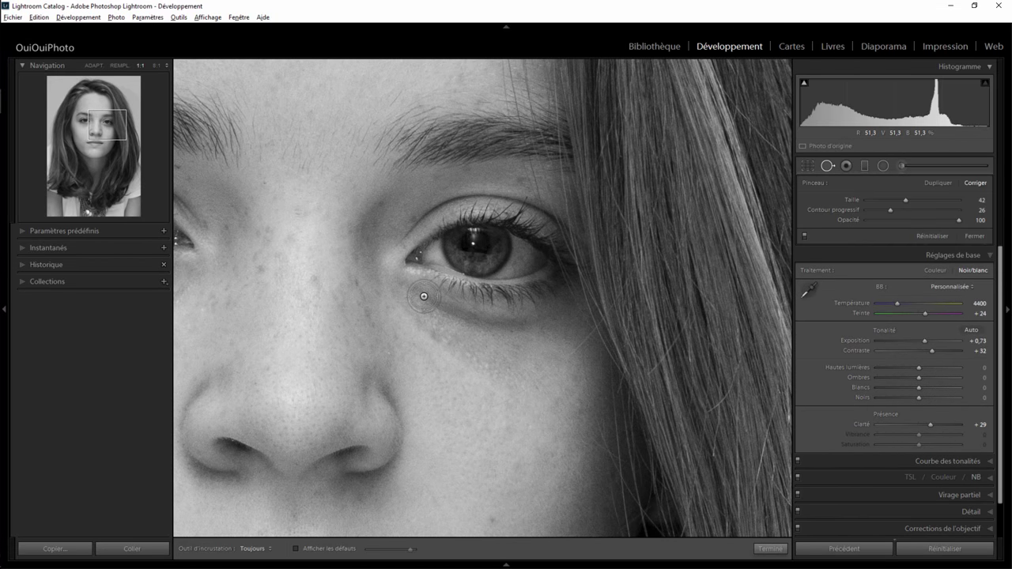
pyautogui.moveTo(424, 296); pyautogui.dragTo(545, 325)
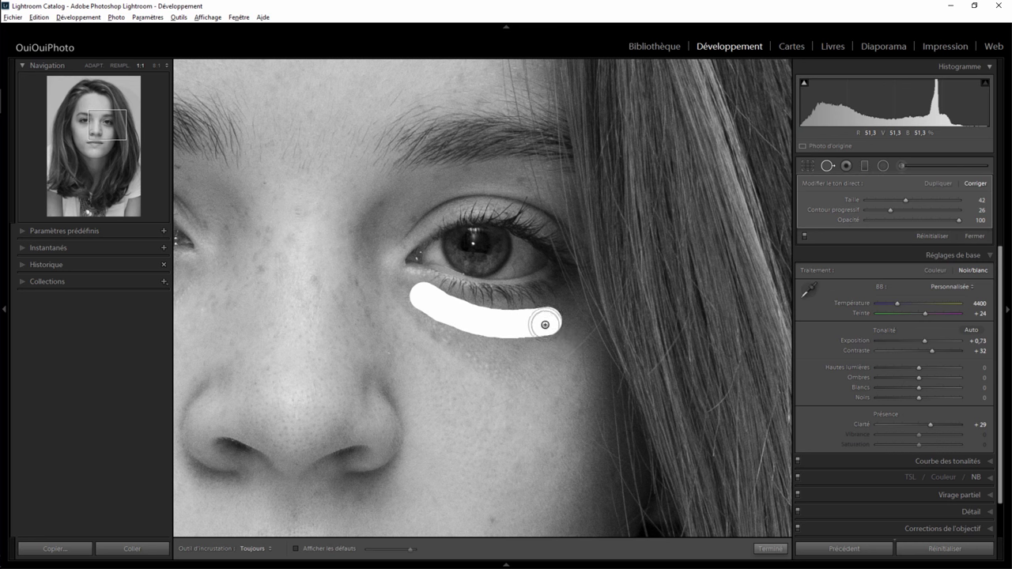
pyautogui.moveTo(486, 340); pyautogui.dragTo(490, 422)
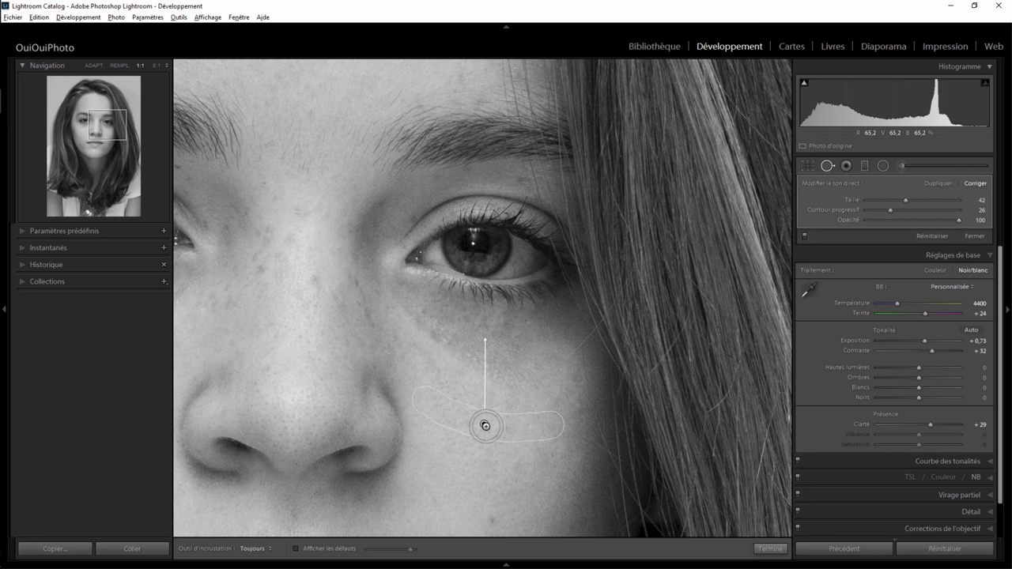
pyautogui.click(769, 548)
pyautogui.click(478, 347)
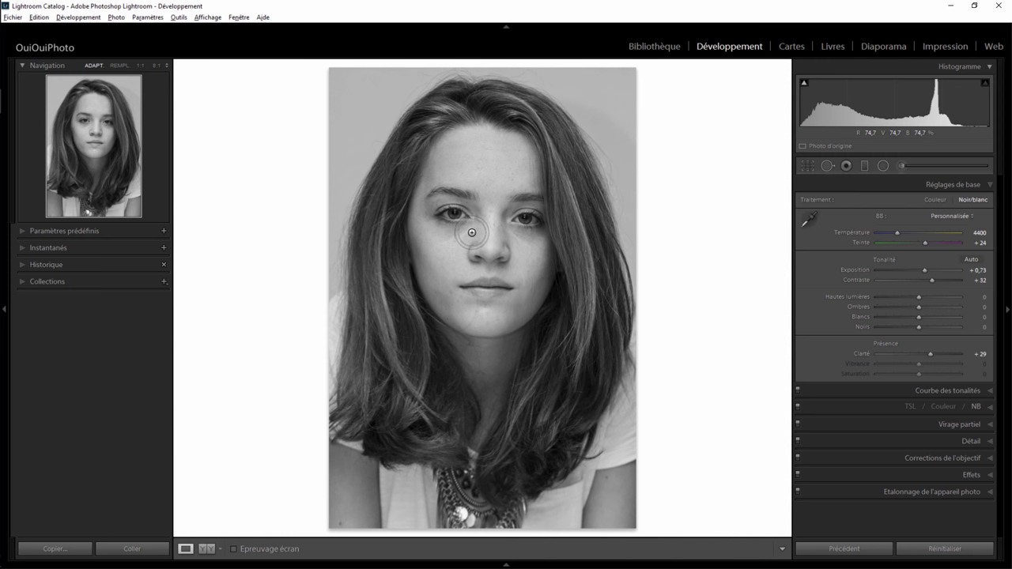
# Fit a radial filter under the first eye with contrast −27, highlights +32, clarity −38.
pyautogui.press('z')
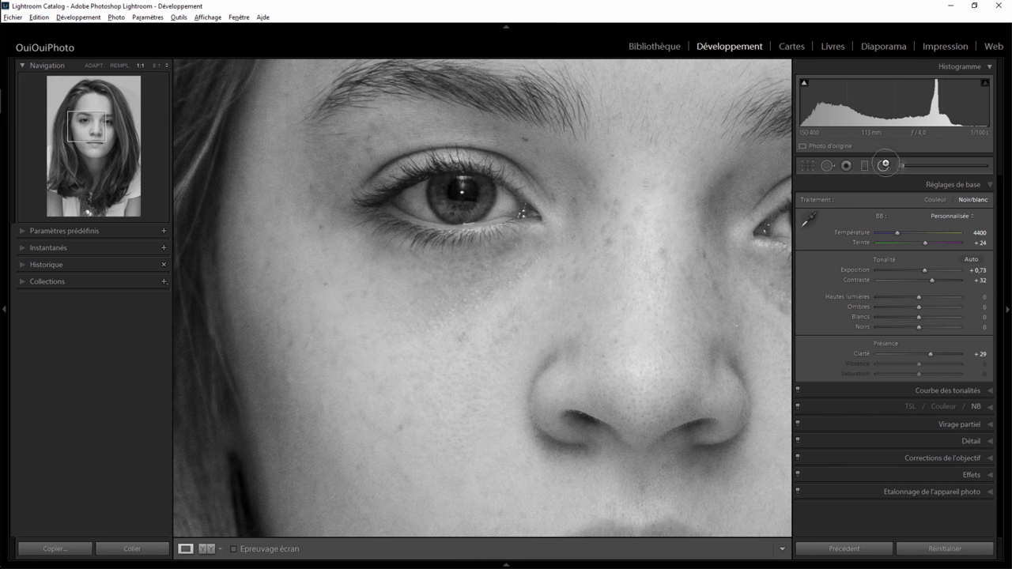
pyautogui.click(884, 164)
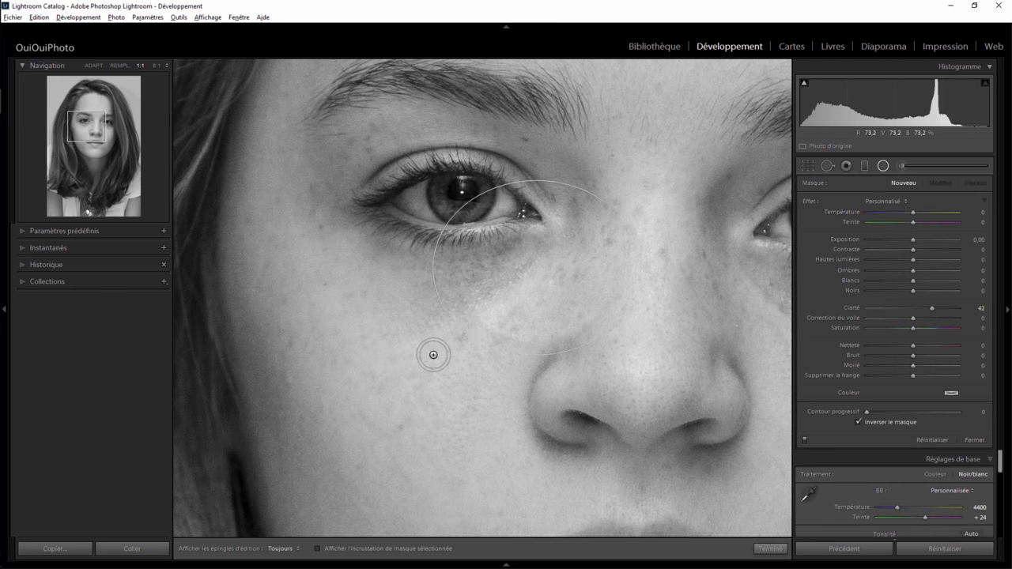
pyautogui.moveTo(433, 354); pyautogui.dragTo(433, 354)
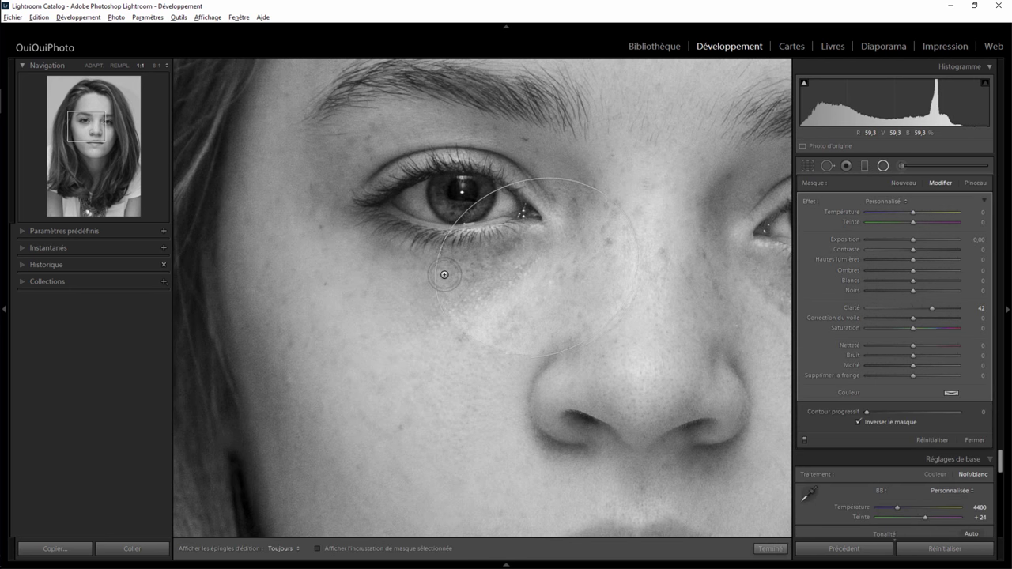
pyautogui.moveTo(443, 230); pyautogui.dragTo(453, 332)
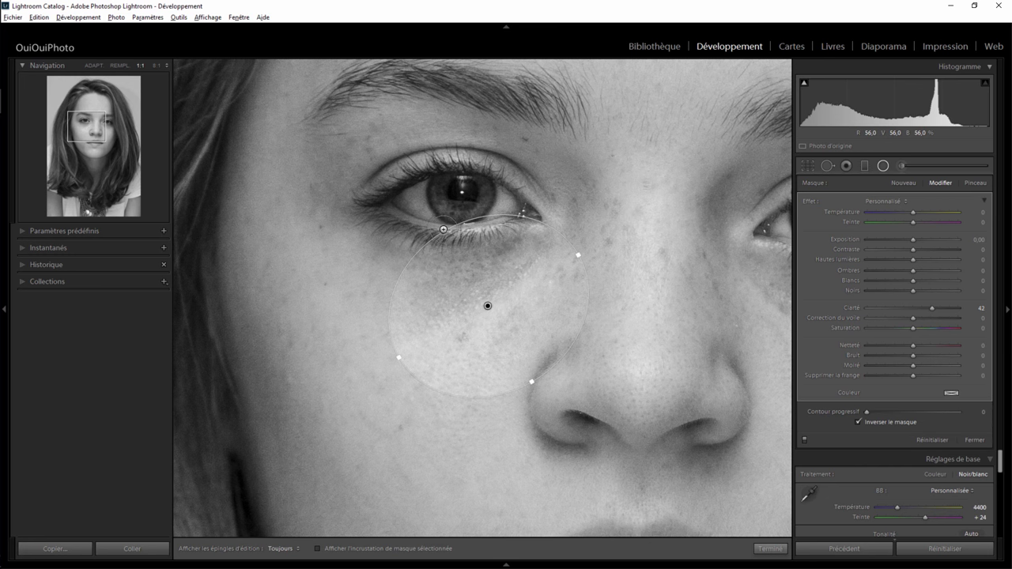
pyautogui.moveTo(450, 245); pyautogui.dragTo(460, 264)
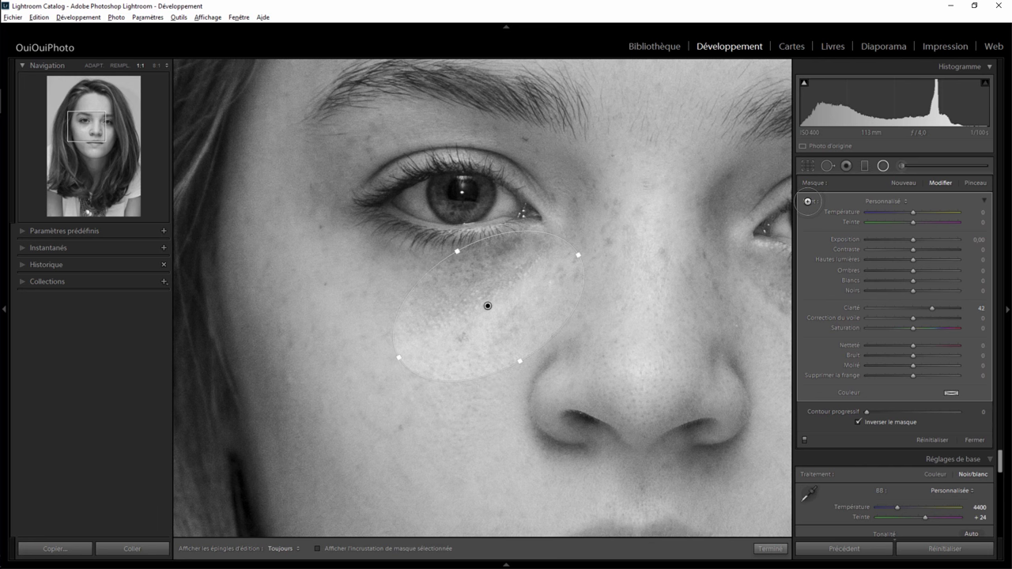
pyautogui.doubleClick(807, 201)
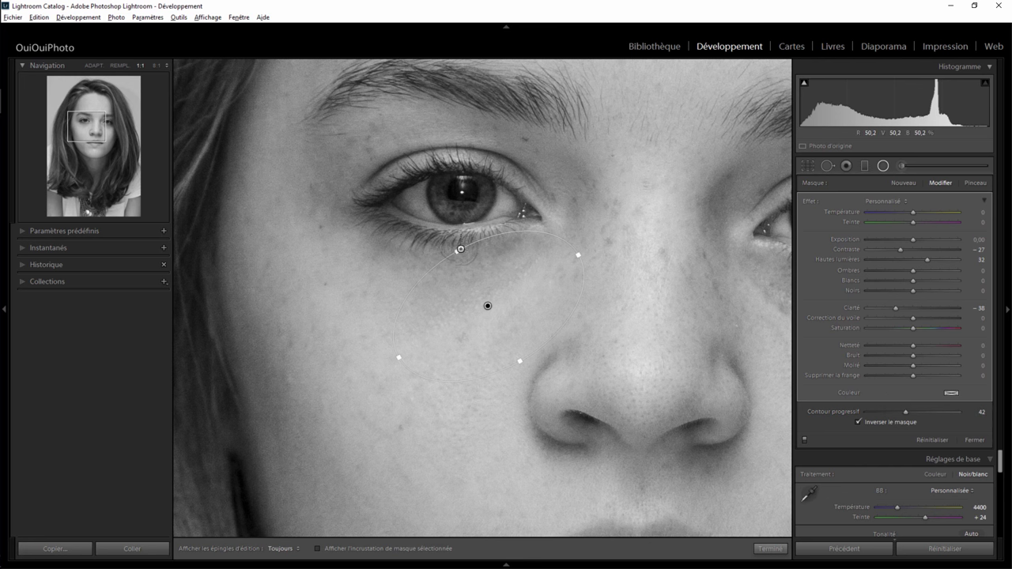
pyautogui.moveTo(455, 250); pyautogui.dragTo(450, 244)
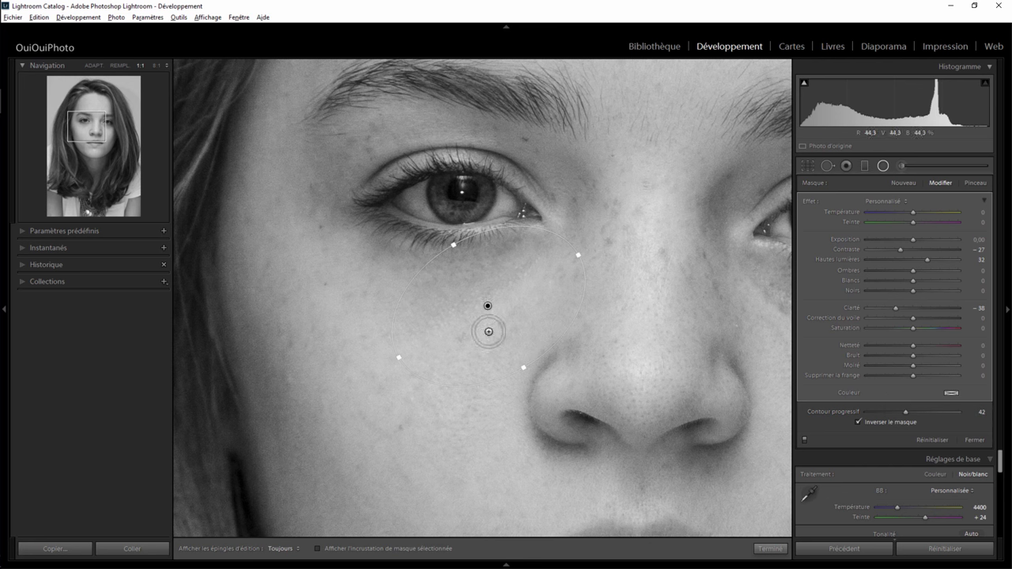
# Duplicate the under-eye radial filter and fit the copy beneath the other eye.
pyautogui.rightClick(487, 306)
pyautogui.click(521, 316)
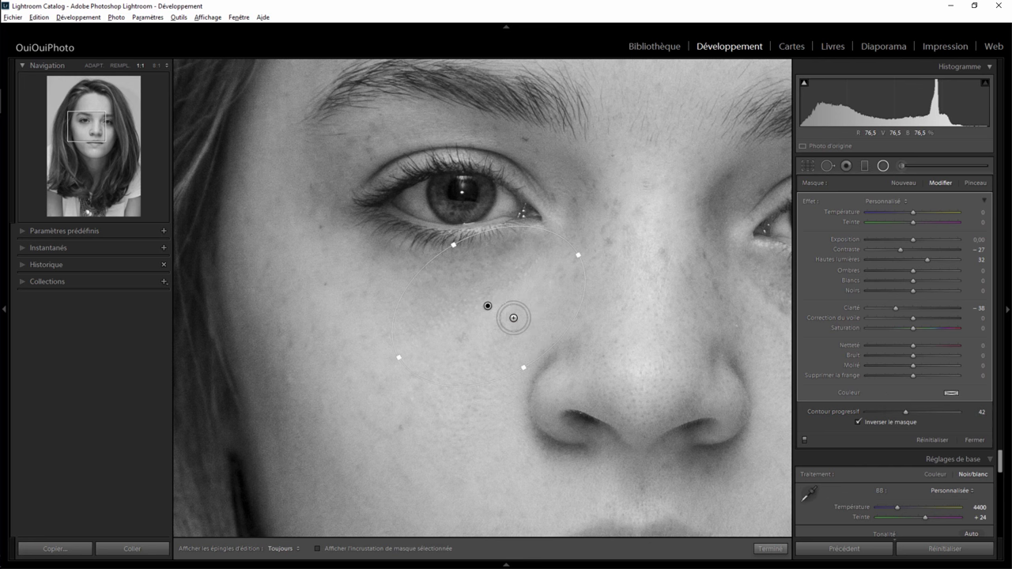
pyautogui.moveTo(487, 305); pyautogui.dragTo(783, 304)
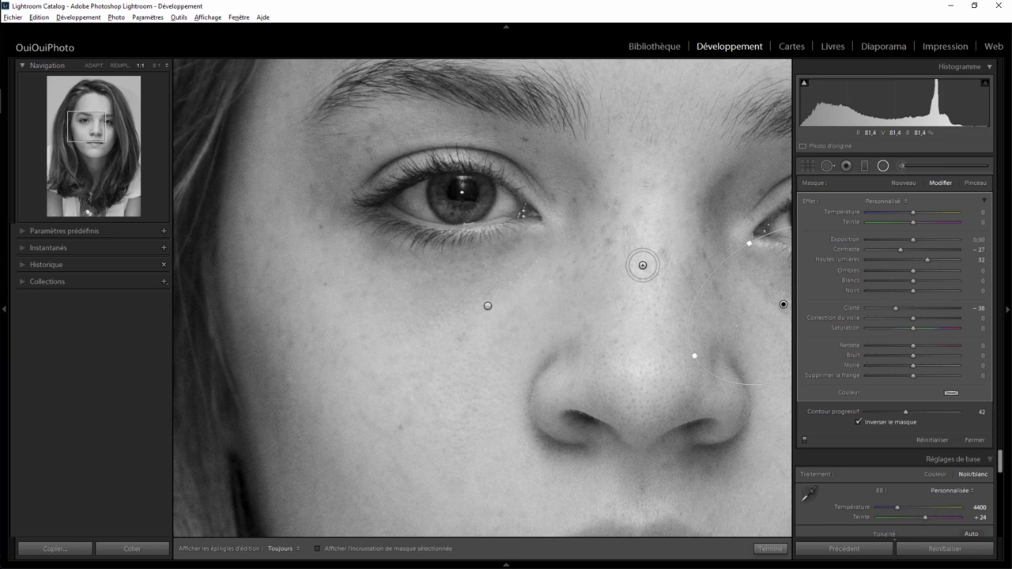
pyautogui.moveTo(639, 264); pyautogui.dragTo(382, 274)
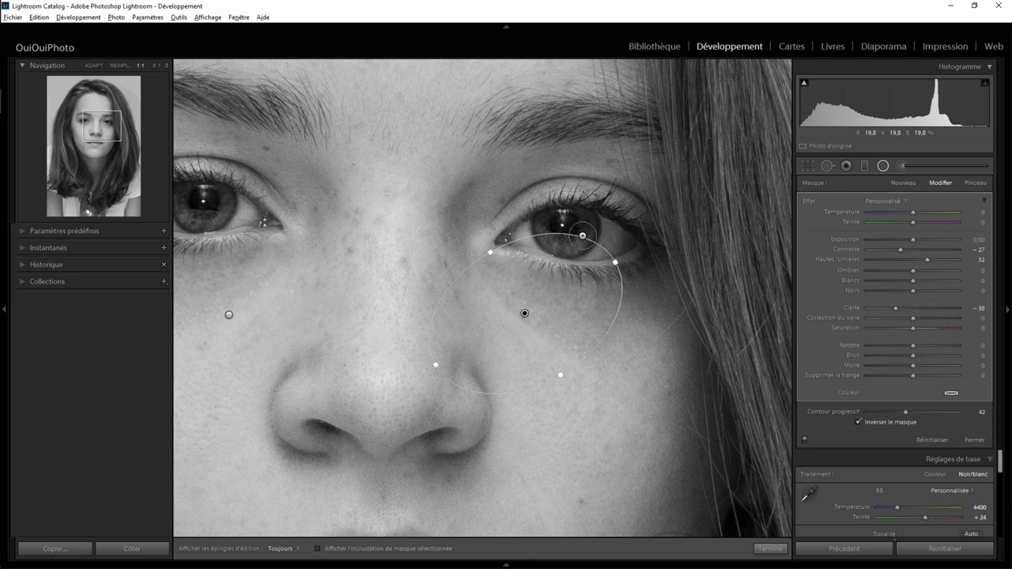
pyautogui.moveTo(606, 293); pyautogui.dragTo(603, 320)
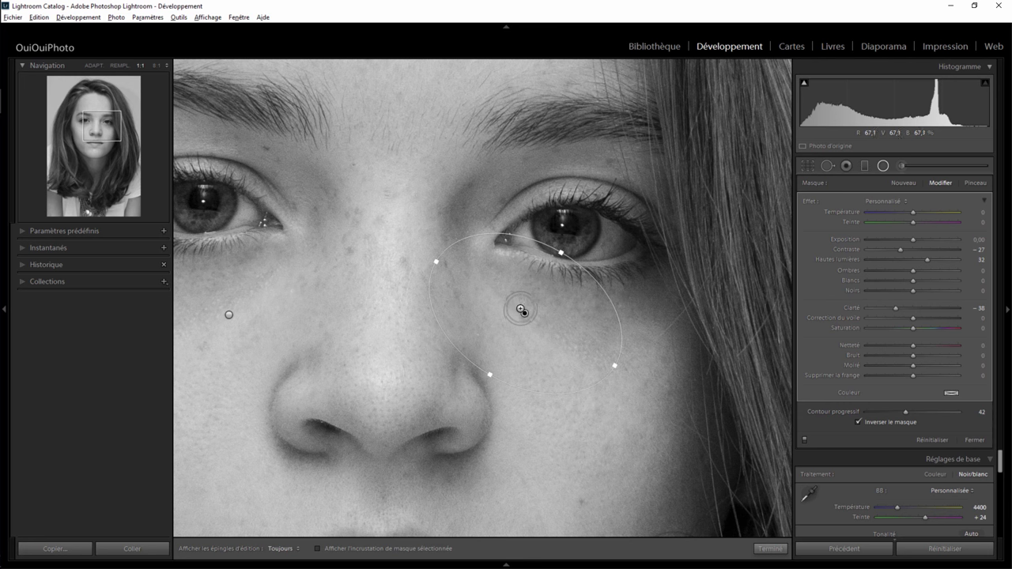
pyautogui.moveTo(533, 321); pyautogui.dragTo(538, 339)
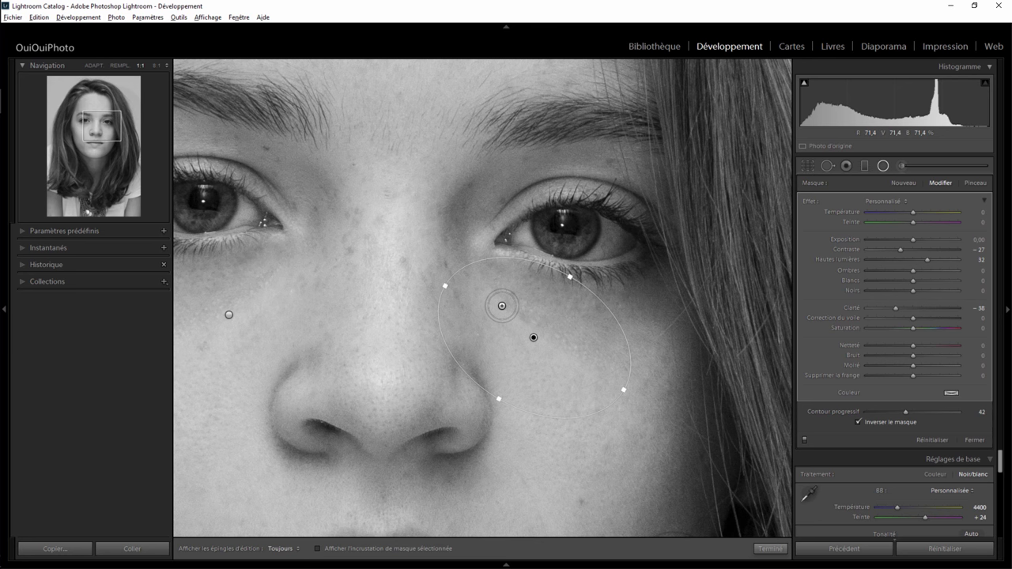
pyautogui.click(770, 548)
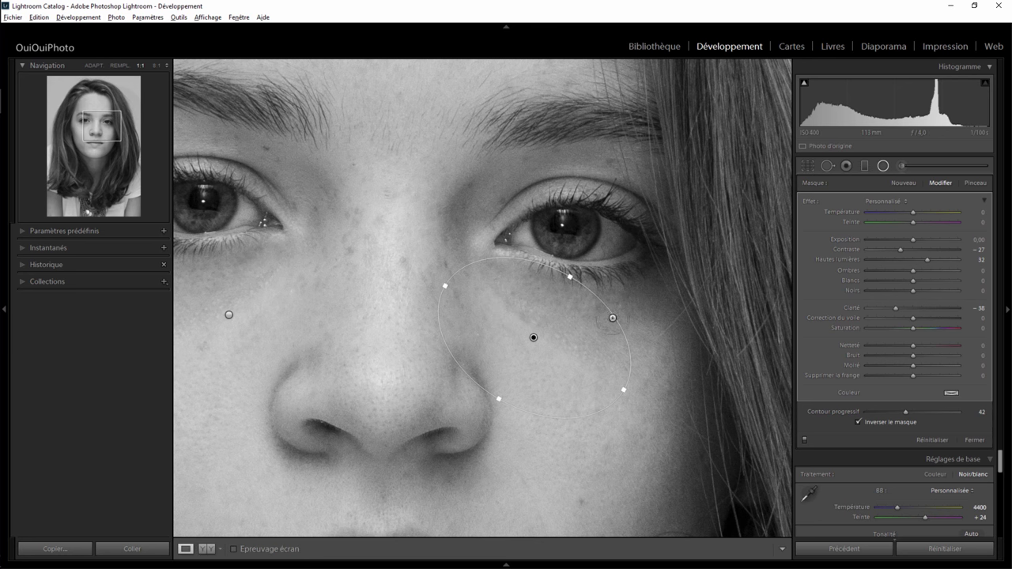
pyautogui.click(974, 439)
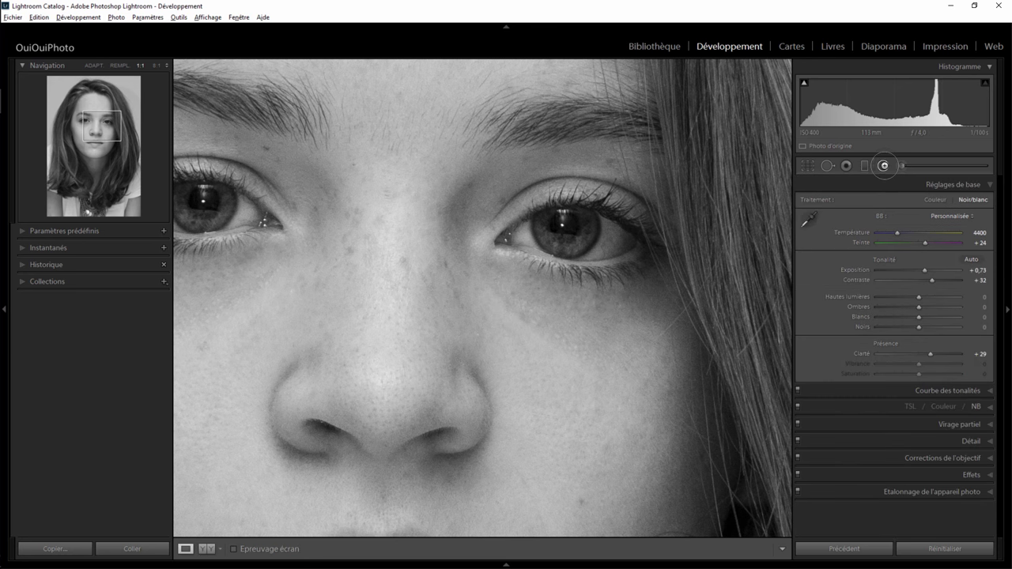
# Place a small radial filter on the right iris with exposure 0.35, sharpness 25, feather 26.
pyautogui.click(884, 165)
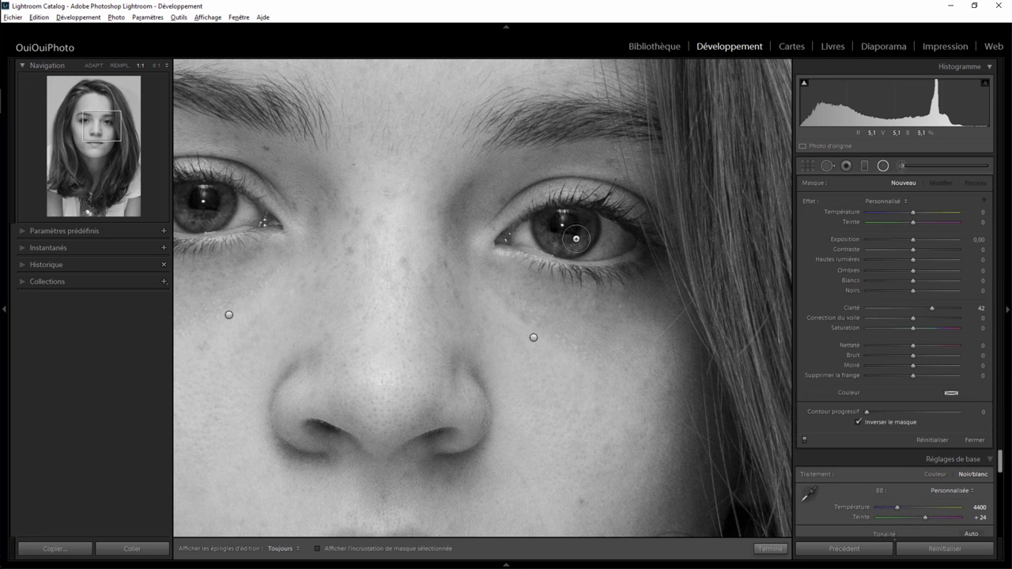
pyautogui.moveTo(558, 221); pyautogui.dragTo(591, 252)
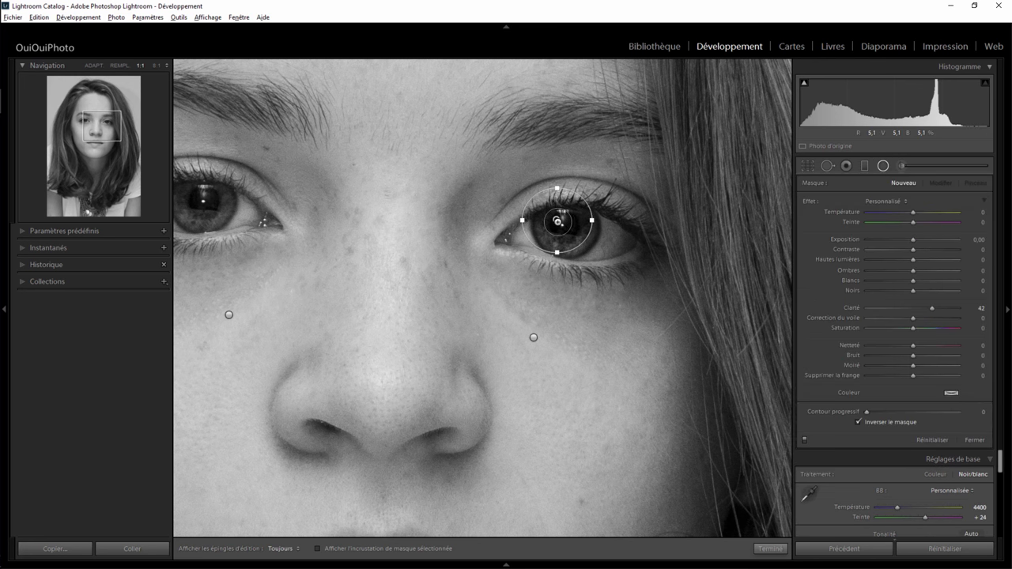
pyautogui.moveTo(557, 223); pyautogui.dragTo(564, 229)
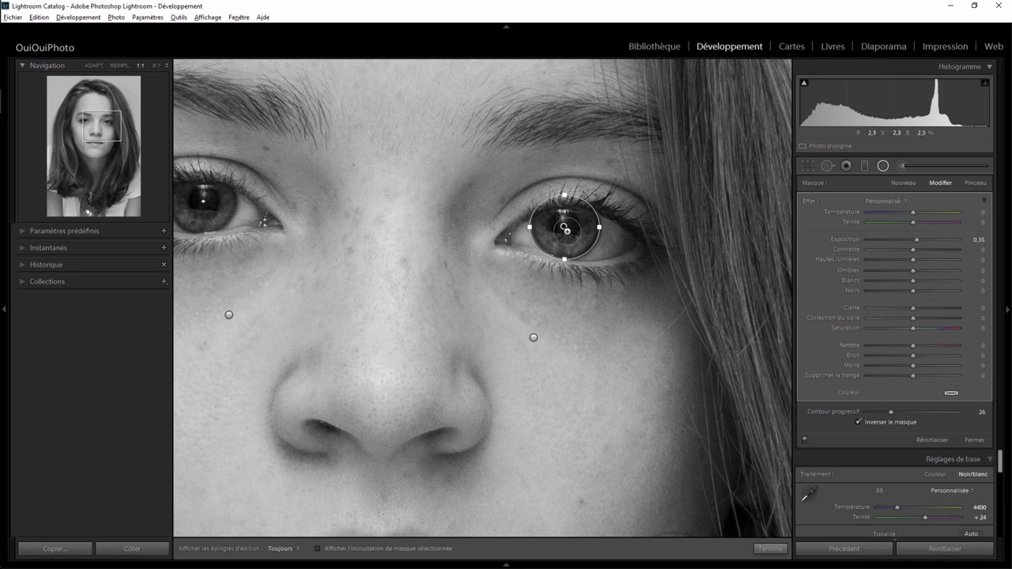
pyautogui.rightClick(567, 231)
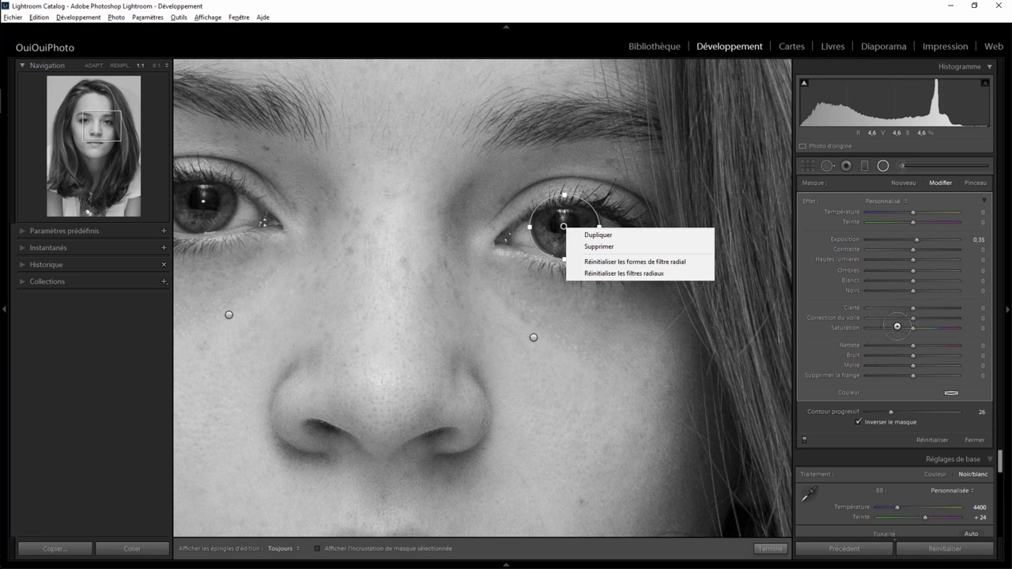
pyautogui.click(916, 347)
pyautogui.moveTo(917, 347); pyautogui.dragTo(913, 347)
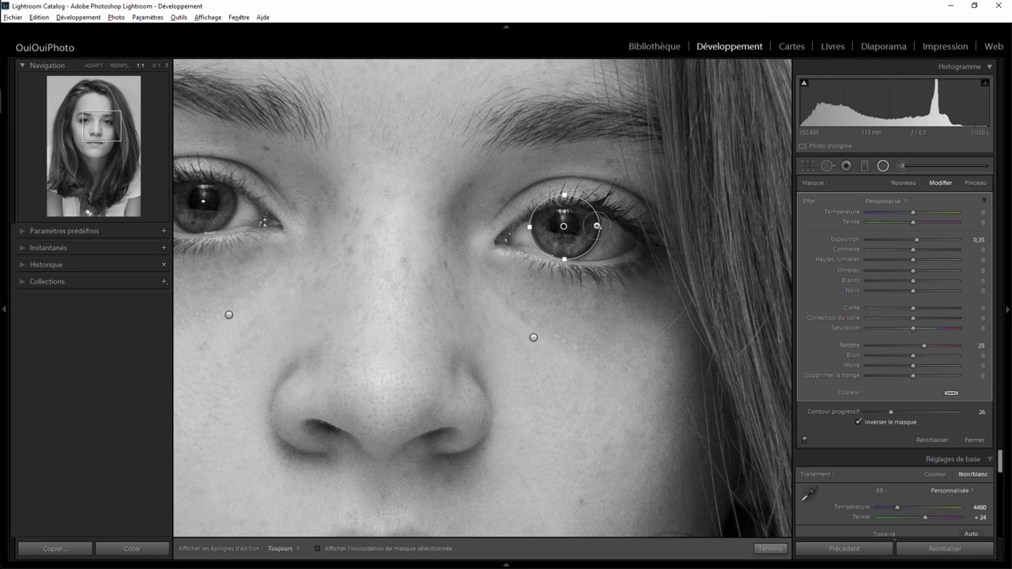
# Duplicate the iris filter onto the left iris, finish, and fit the portrait to view.
pyautogui.rightClick(565, 227)
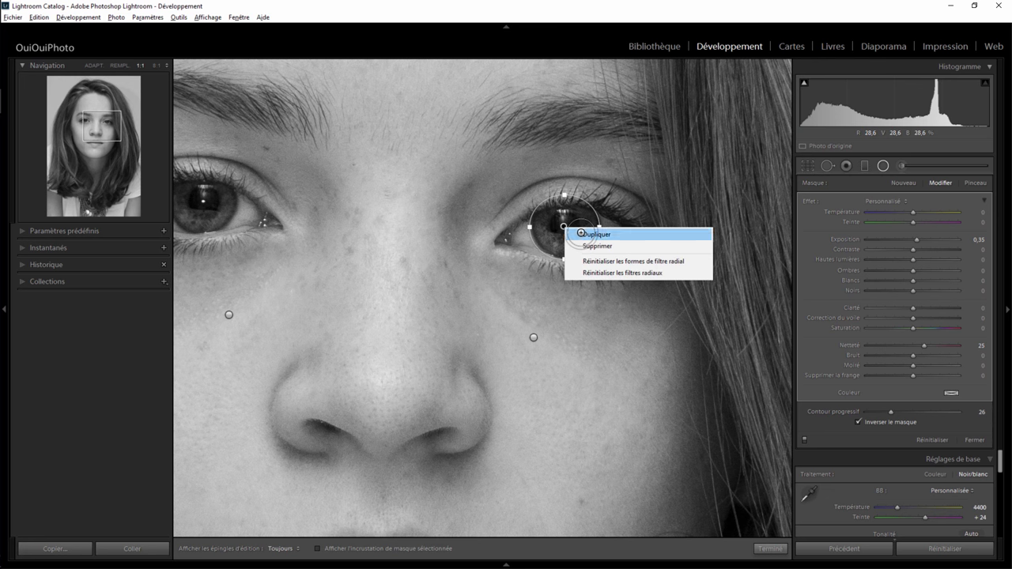
pyautogui.click(589, 233)
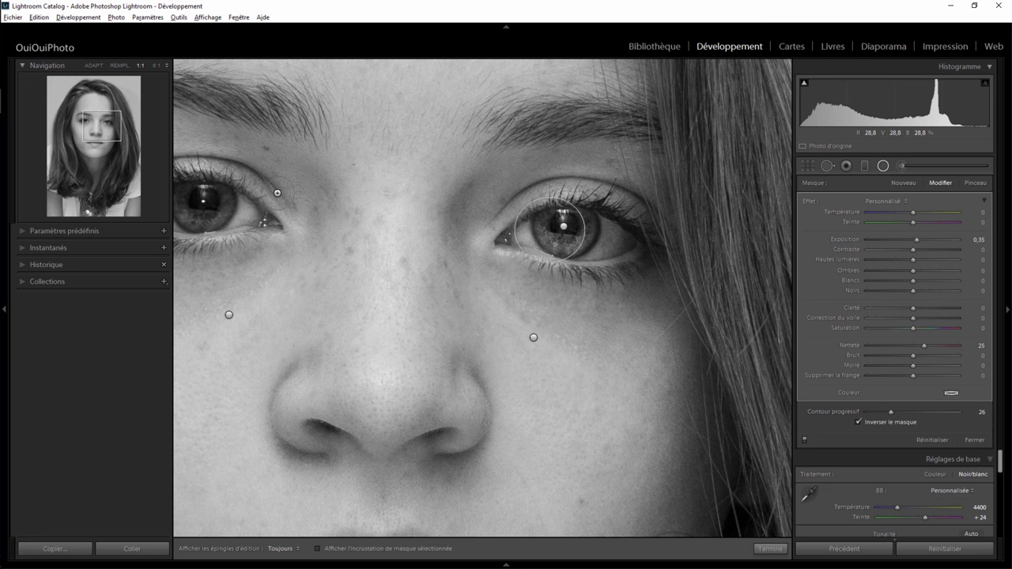
pyautogui.moveTo(565, 227); pyautogui.dragTo(203, 203)
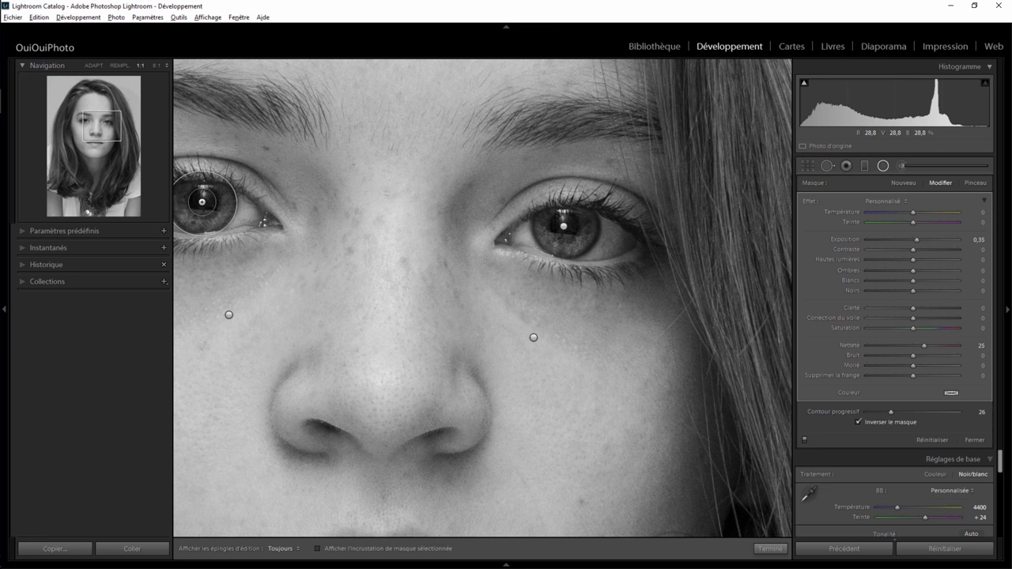
pyautogui.click(770, 548)
pyautogui.click(445, 288)
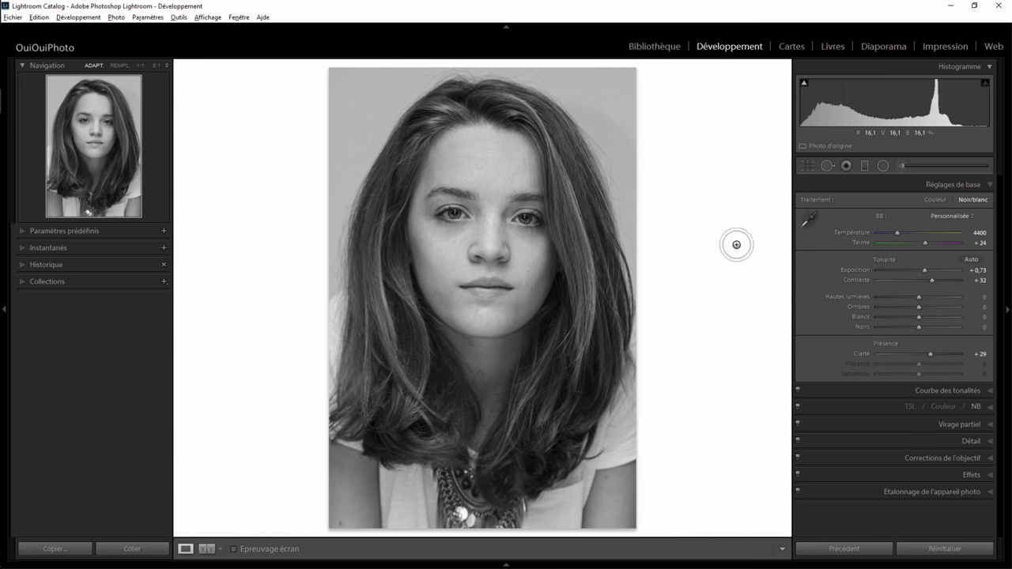
# Brush clarity +66 along the hair strands, toggling pin visibility with H, then close the brush.
pyautogui.click(903, 164)
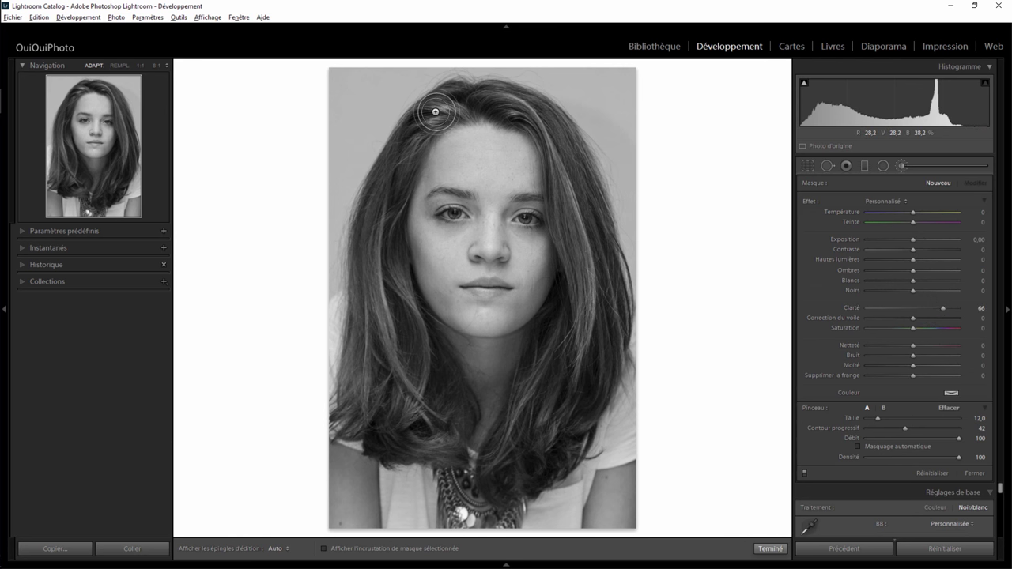
pyautogui.press('h')
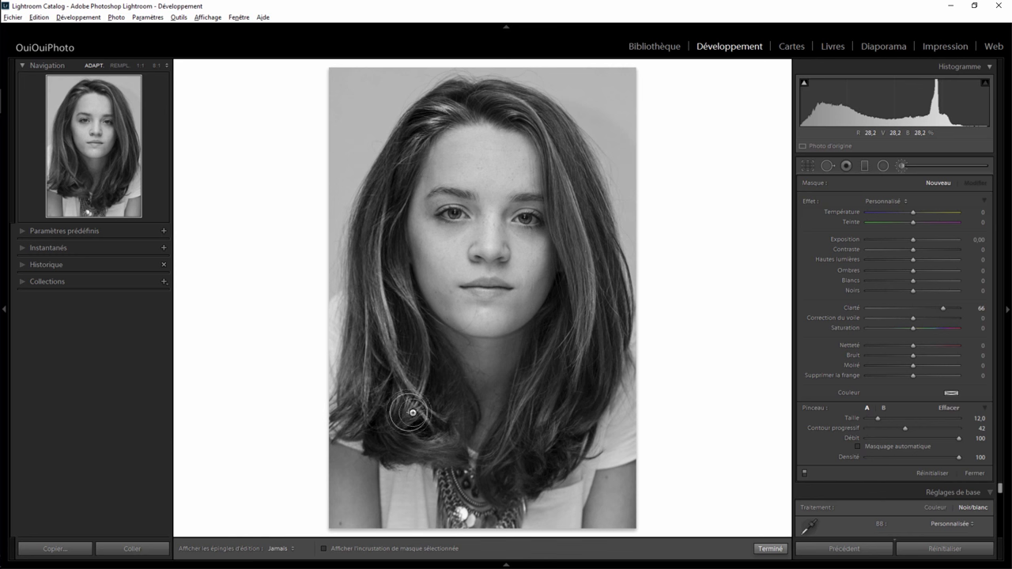
pyautogui.press('h')
pyautogui.press('h')
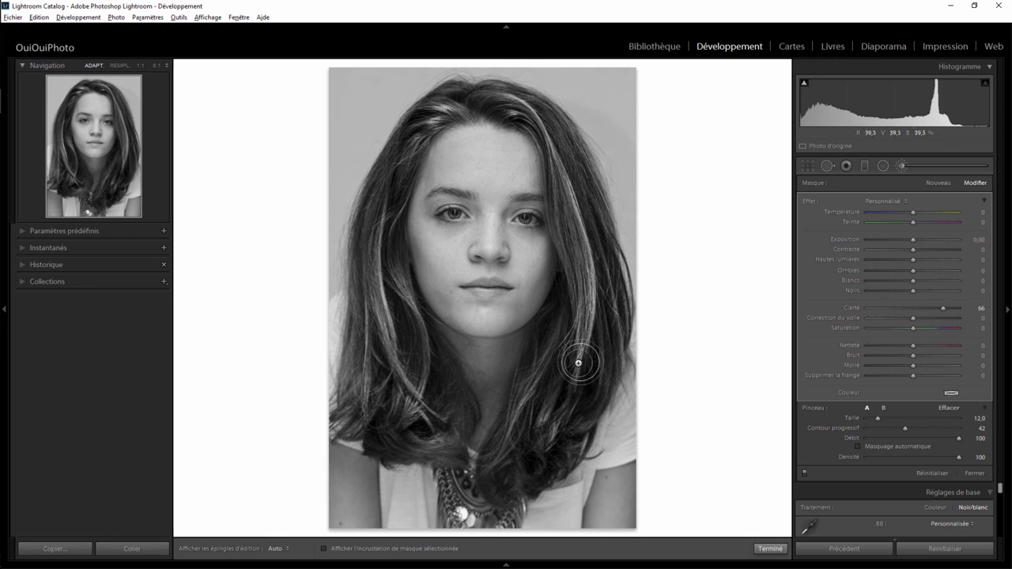
pyautogui.click(771, 548)
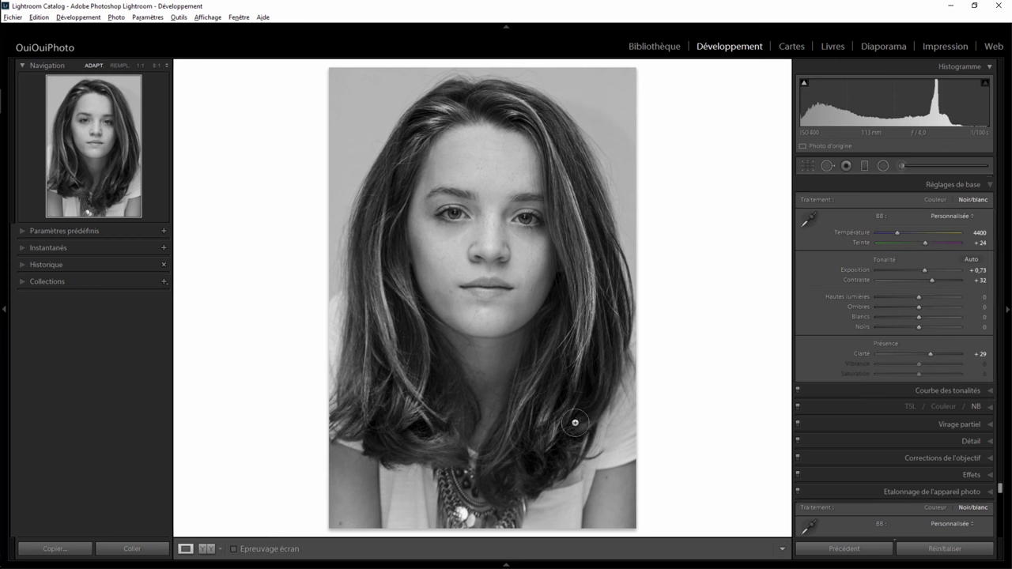
pyautogui.click(474, 308)
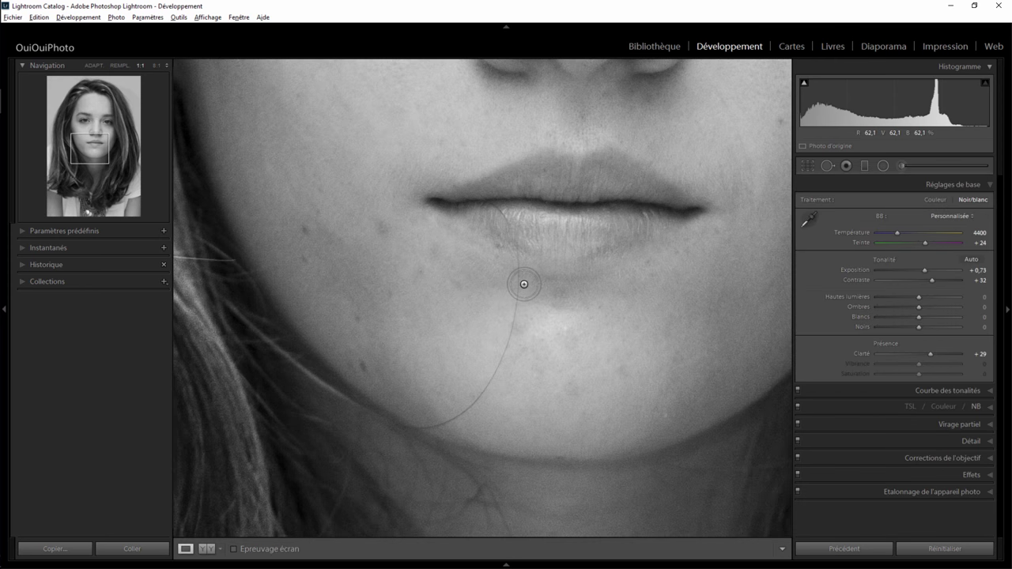
pyautogui.click(522, 283)
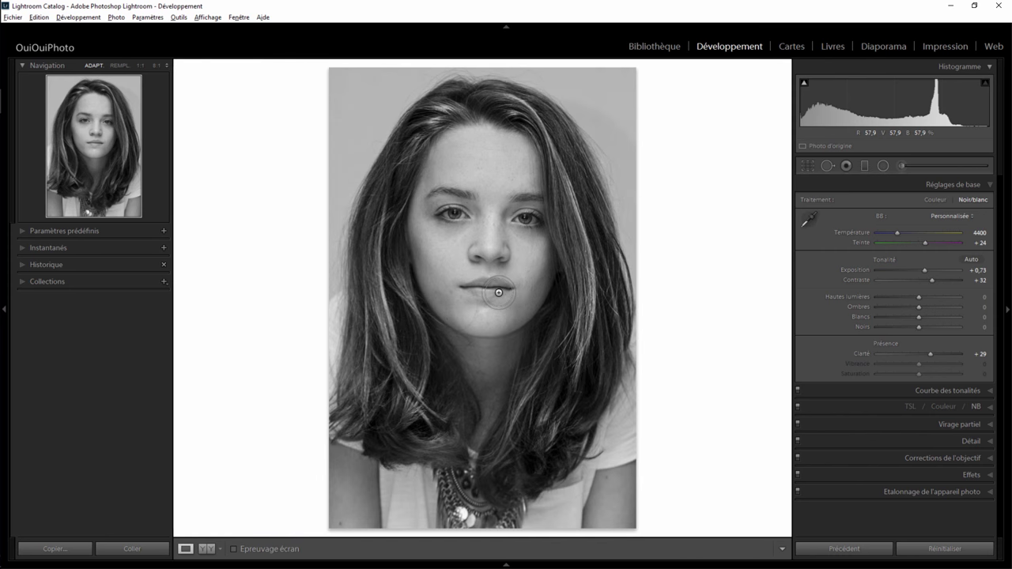